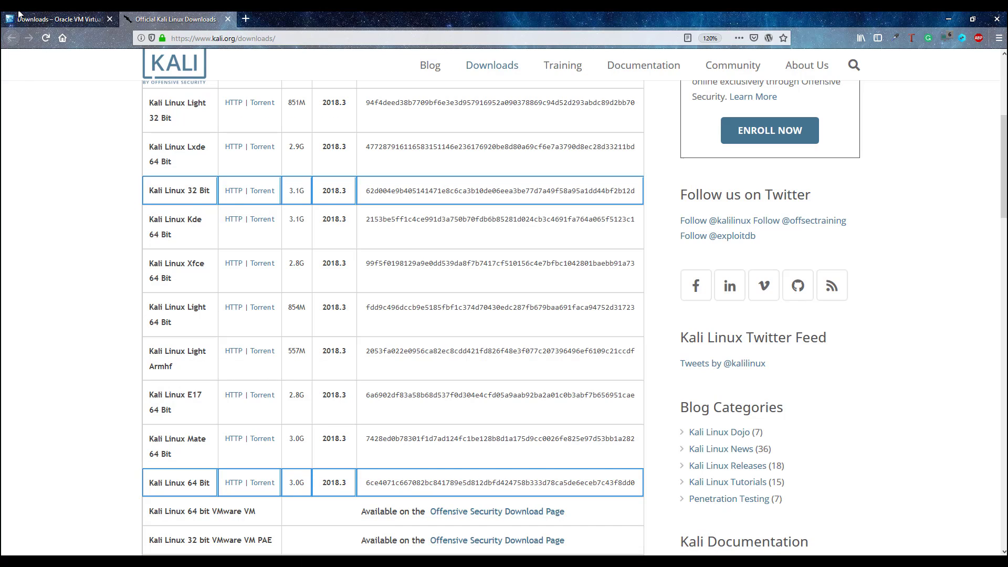
- Look over the VirtualBox downloads page, marking the Windows hosts download link
click(18, 13)
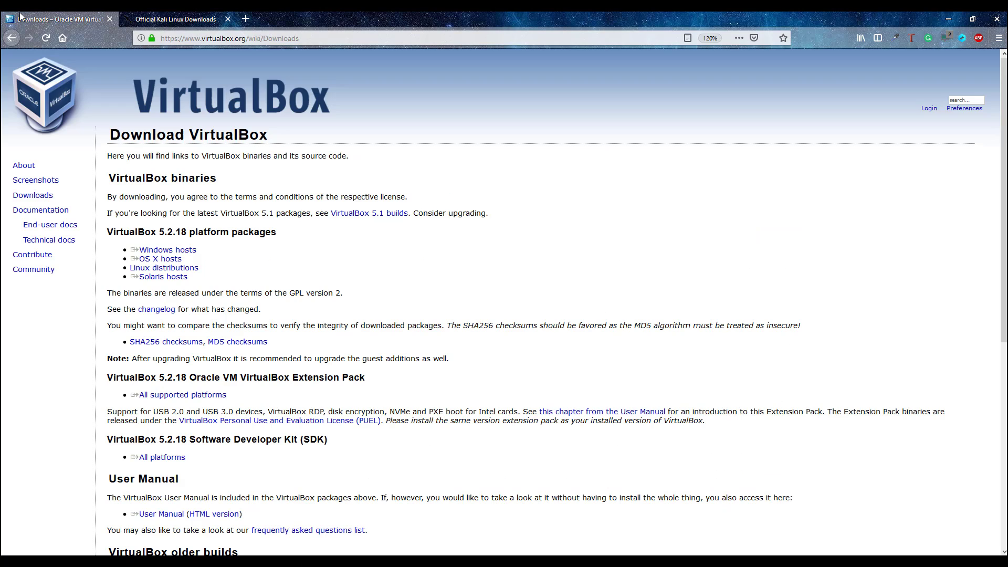
drag(132, 259, 178, 259)
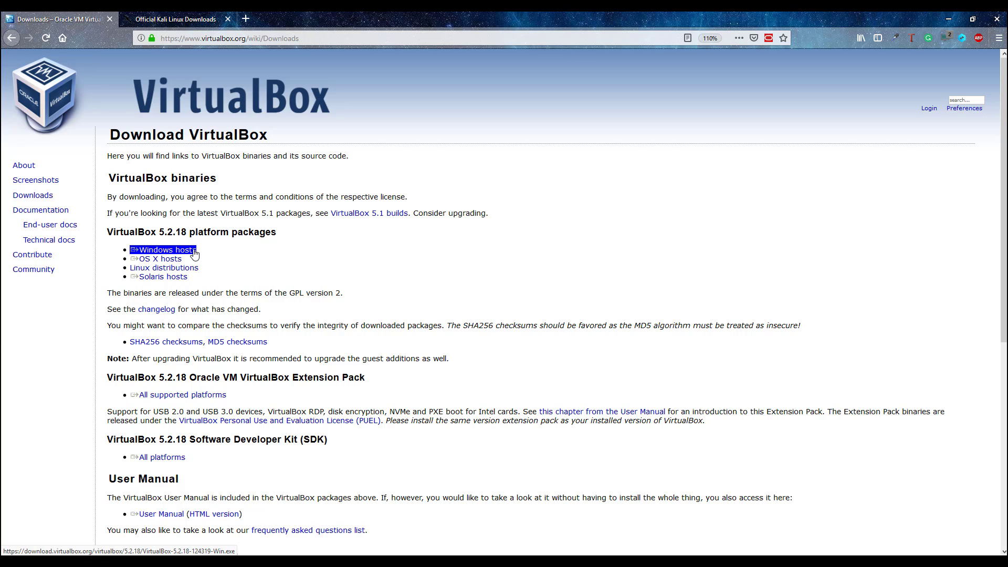
triple_click(193, 255)
click(201, 262)
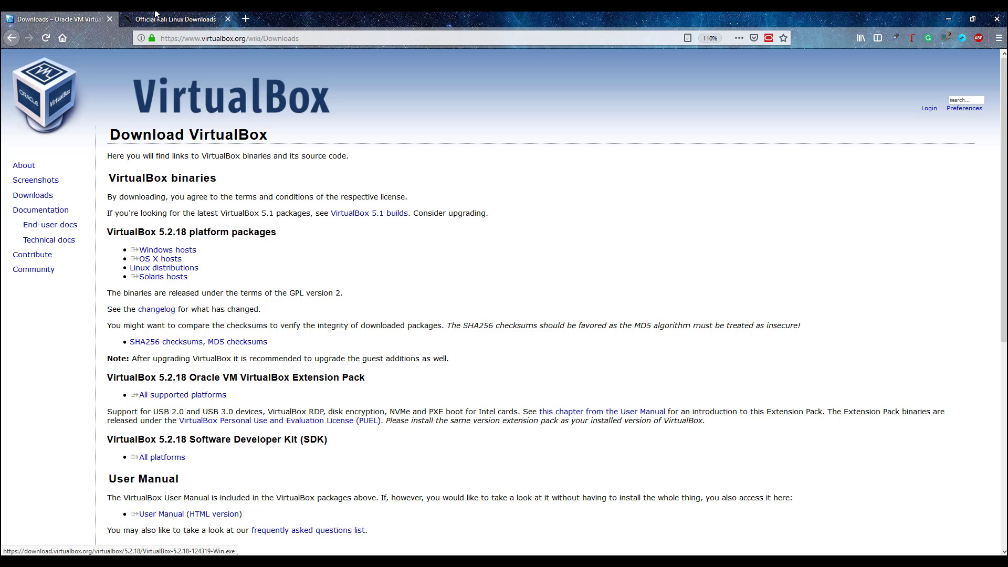
- Review the Official Kali Linux Downloads page, then bring VirtualBox Manager to the front
click(160, 20)
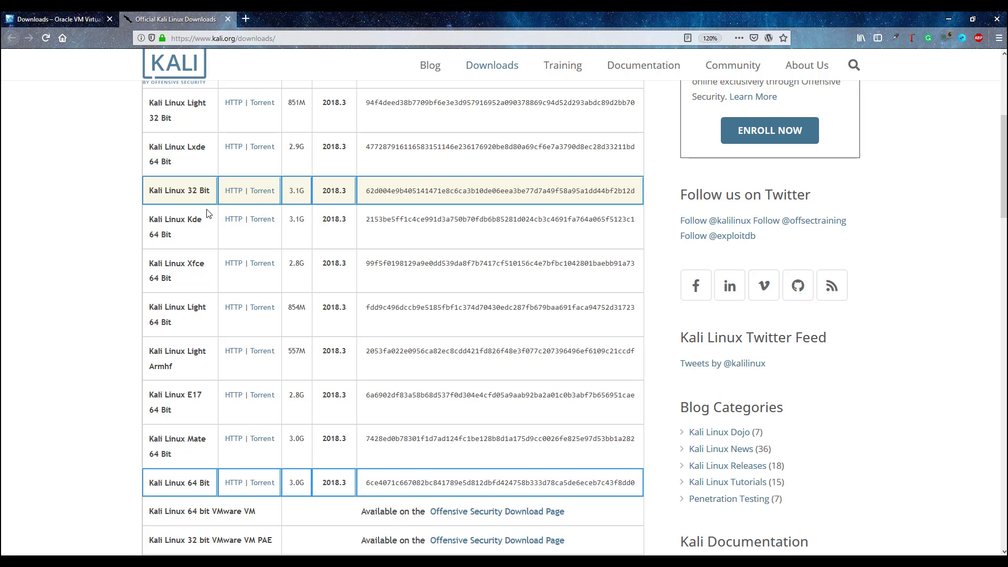
mouse_move(219, 561)
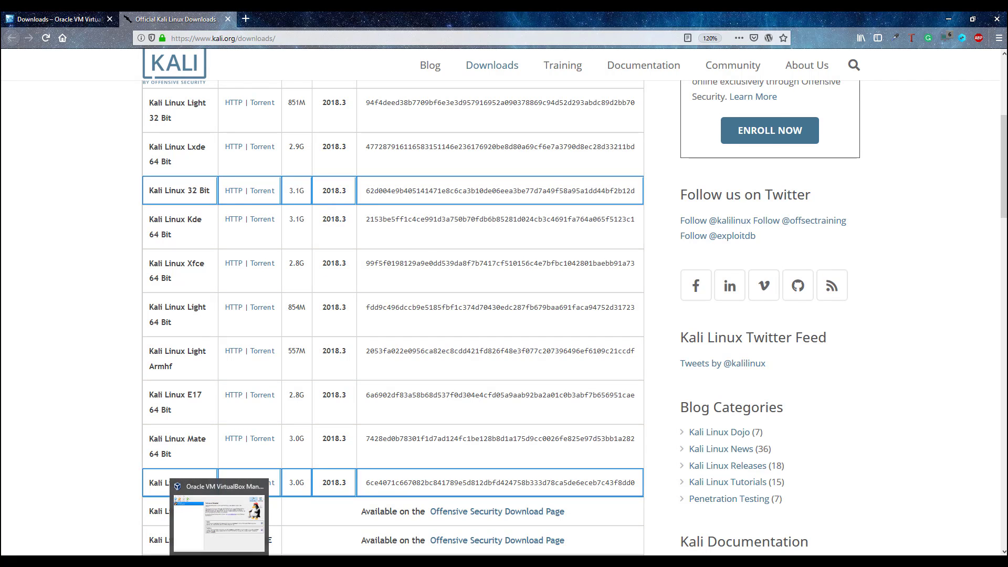
click(219, 520)
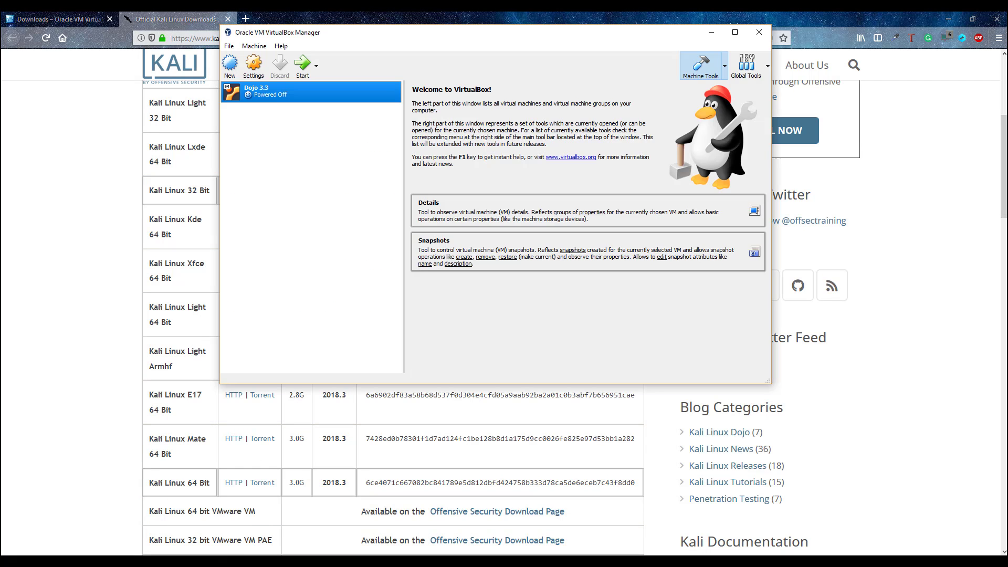
- Start a new virtual machine named Kali Linux with Debian (64-bit) as the version
click(948, 19)
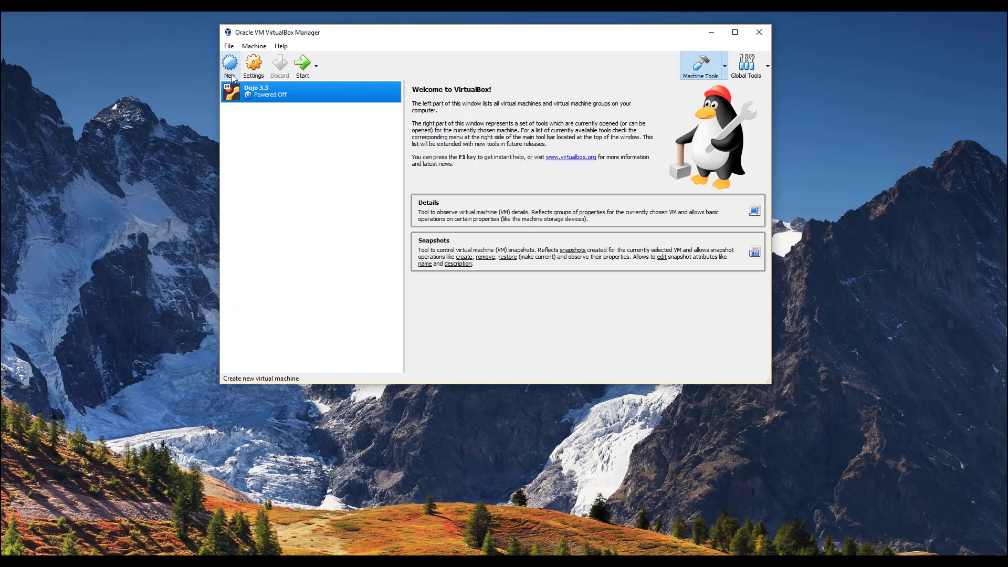
click(230, 68)
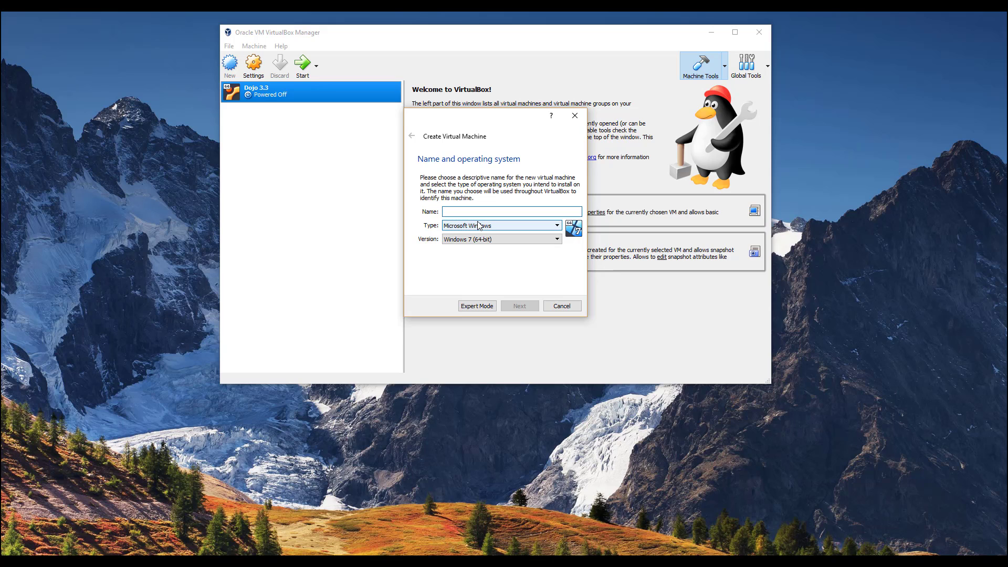
text(Kali Linux)
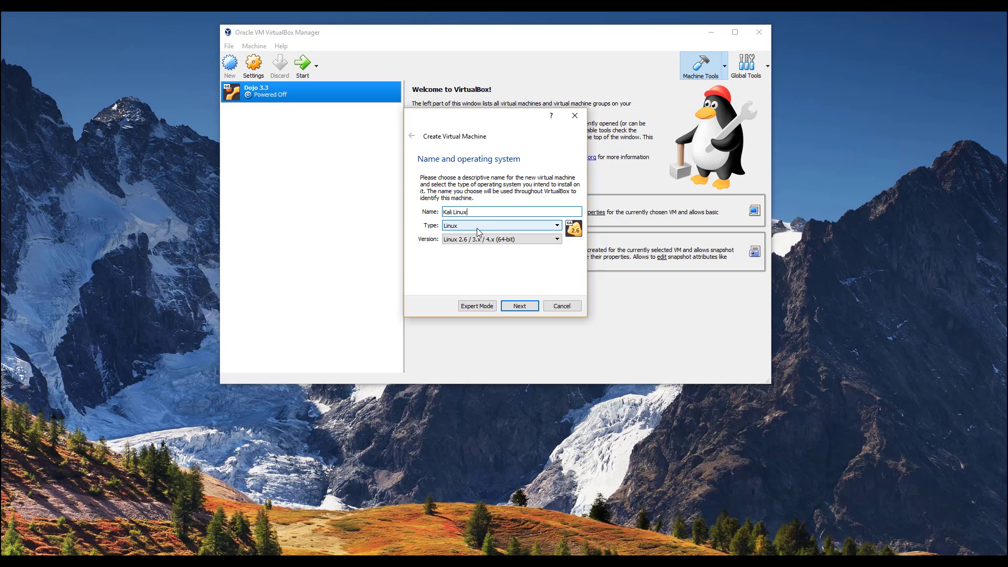
click(479, 241)
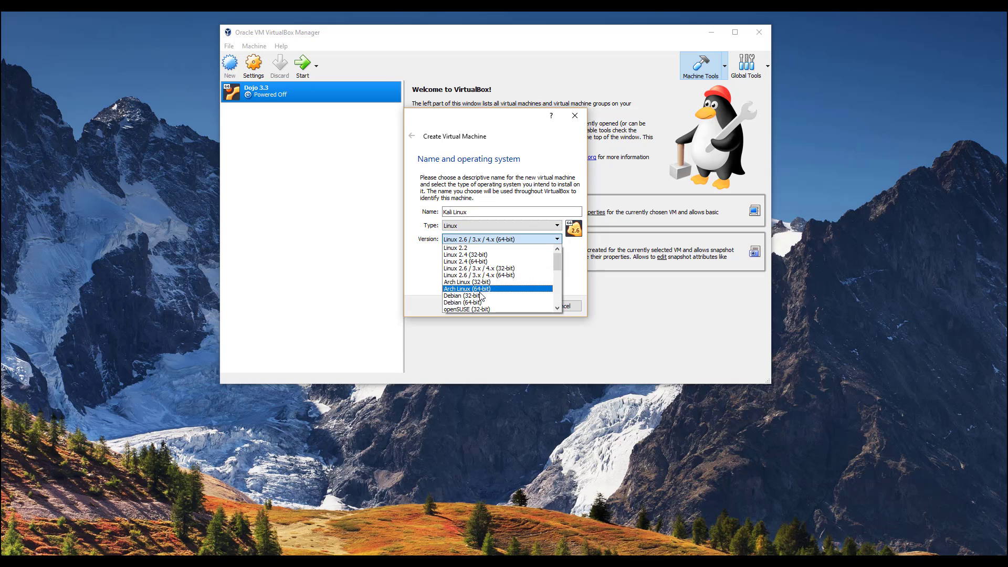
click(479, 303)
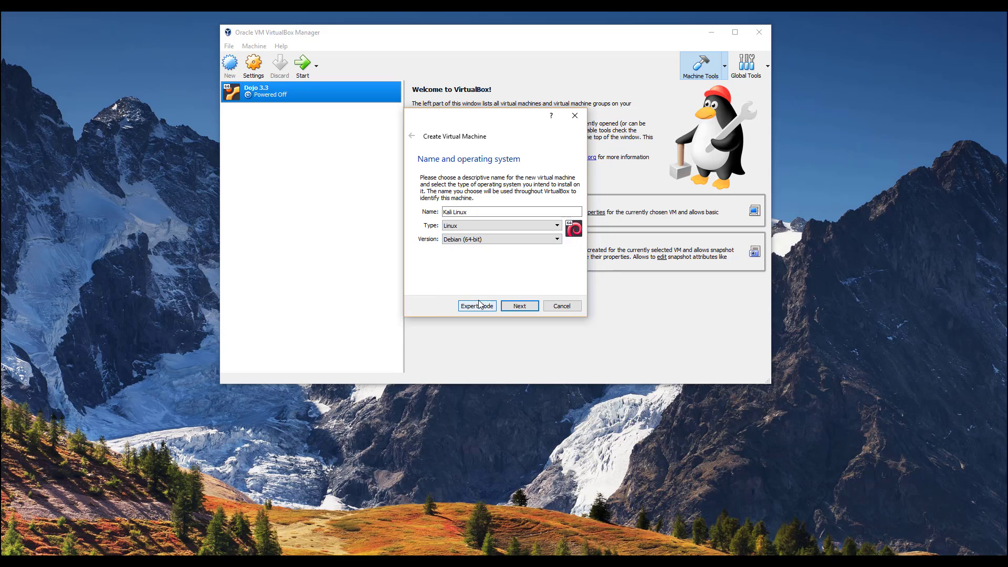
- Give the machine 3072 MB of memory and choose to create a new virtual hard disk
click(530, 310)
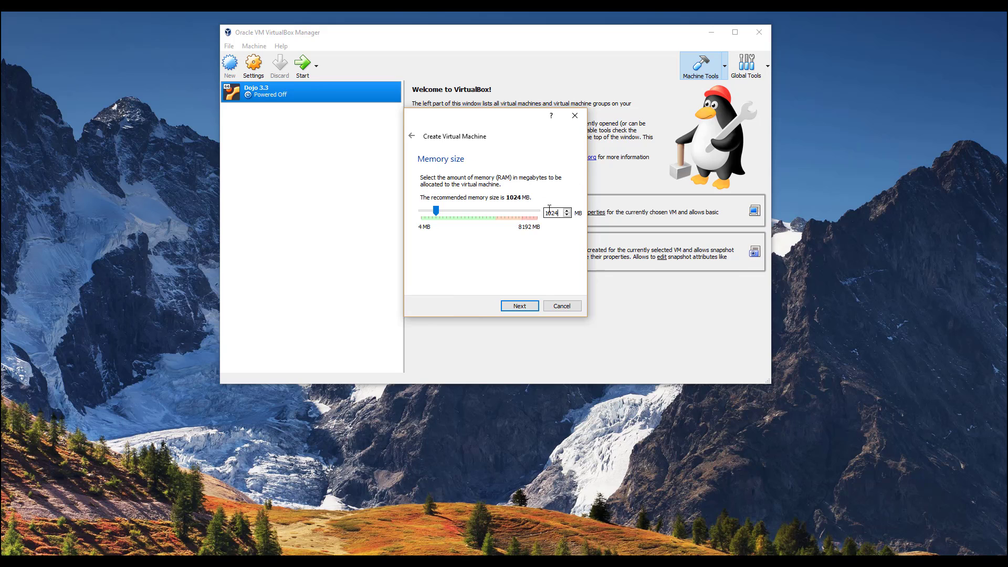
double_click(549, 212)
text(3072)
click(529, 310)
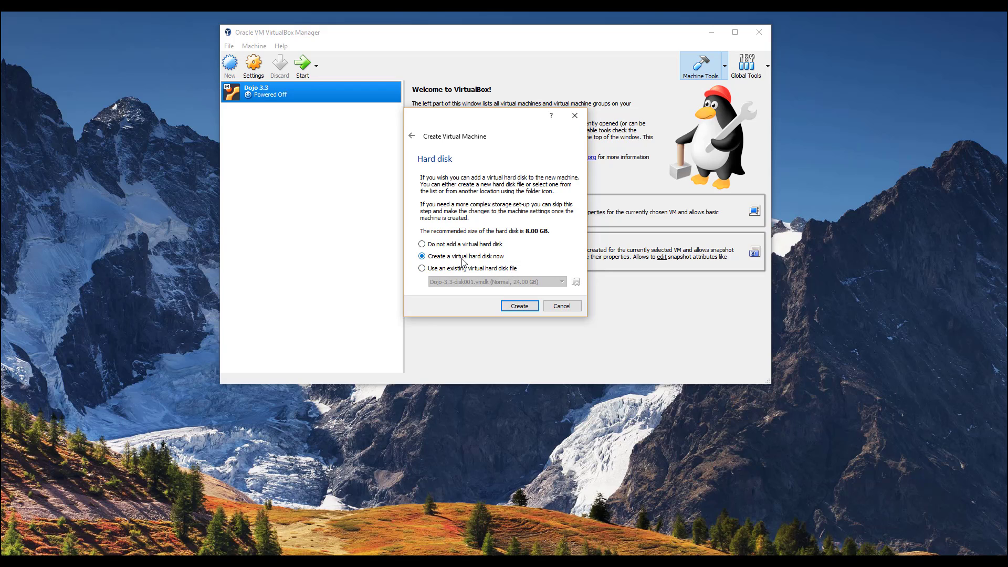
click(520, 307)
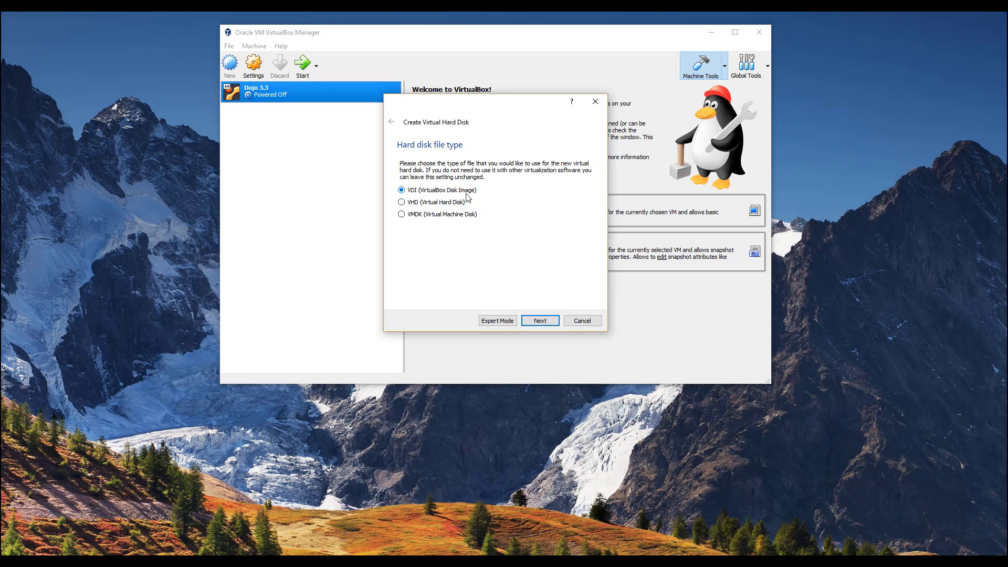
- Keep a dynamically allocated VDI disk, set its size to 50 GB, and create the machine
click(538, 323)
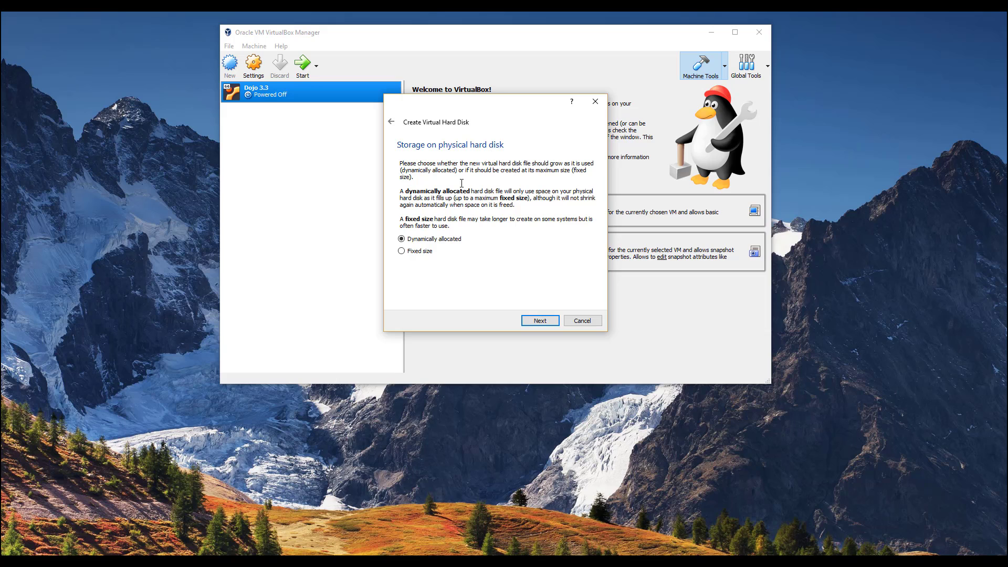
click(535, 324)
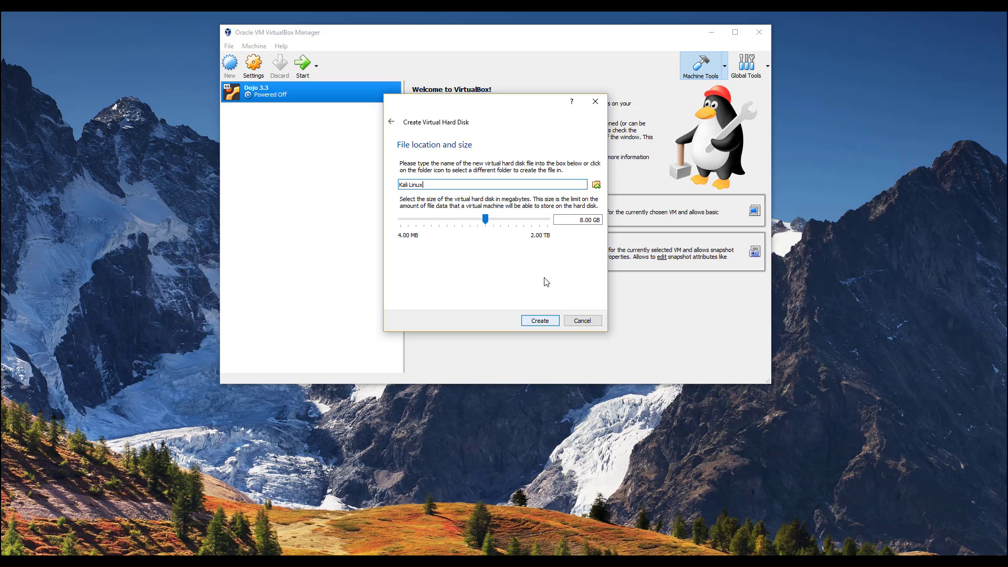
click(579, 222)
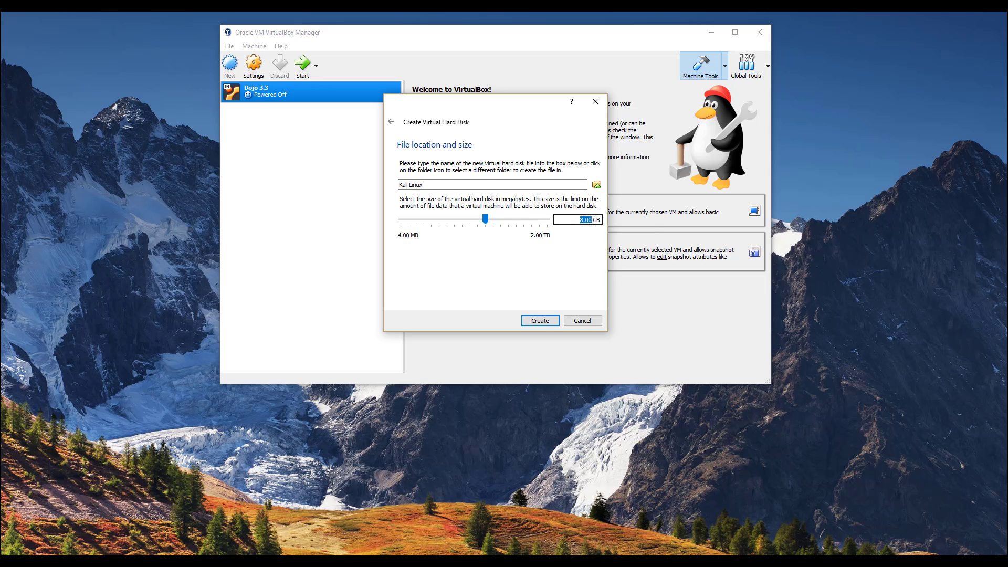
mouse_move(529, 226)
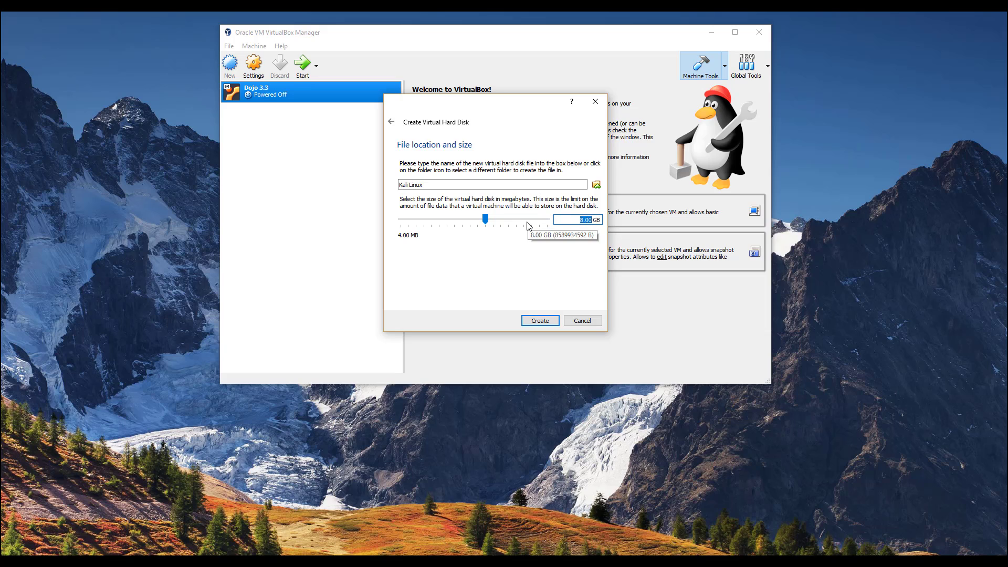
text(500)
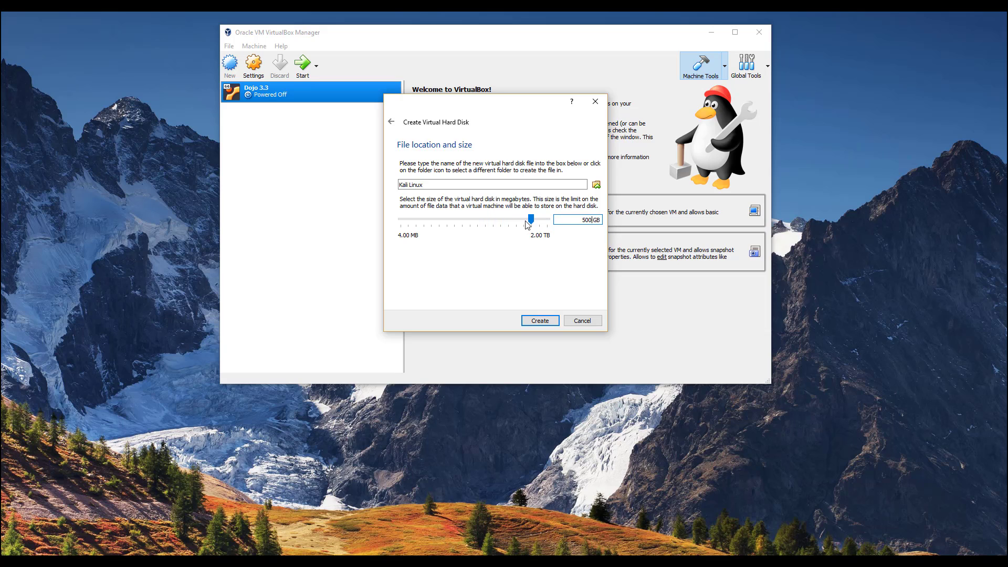
key(BackSpace)
click(539, 320)
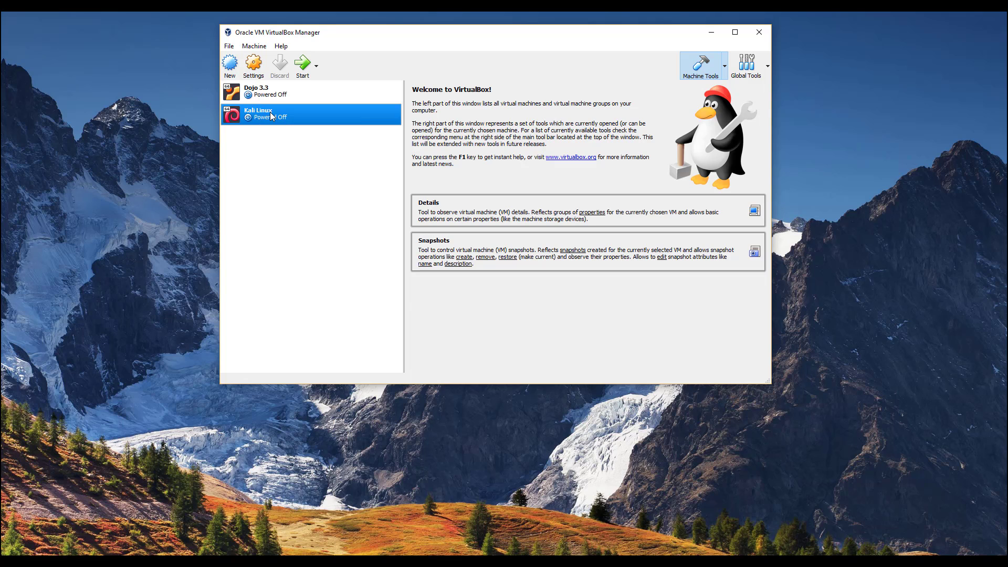
- In Kali Linux settings, General > Advanced, set Shared Clipboard to Bidirectional
right_click(270, 113)
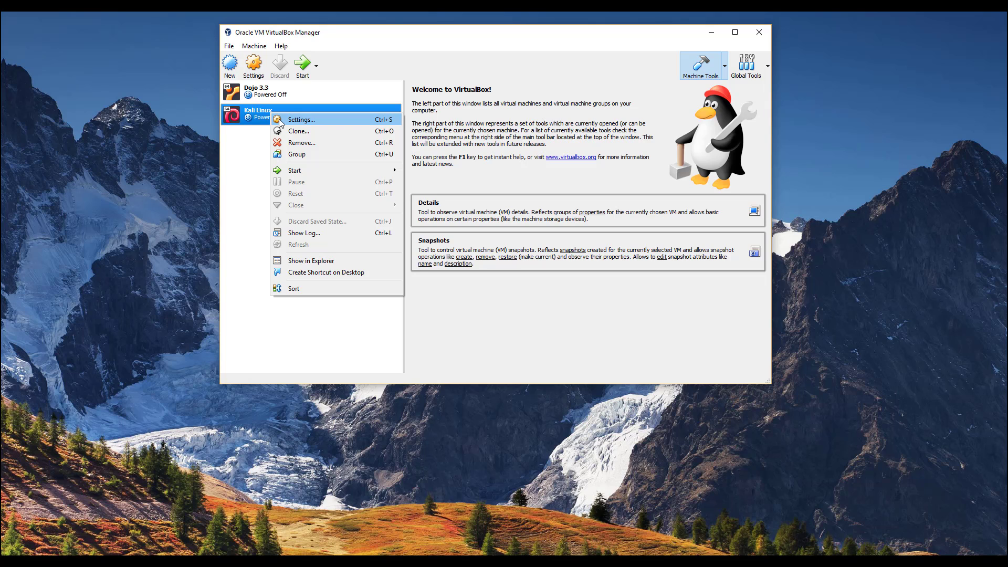
click(294, 120)
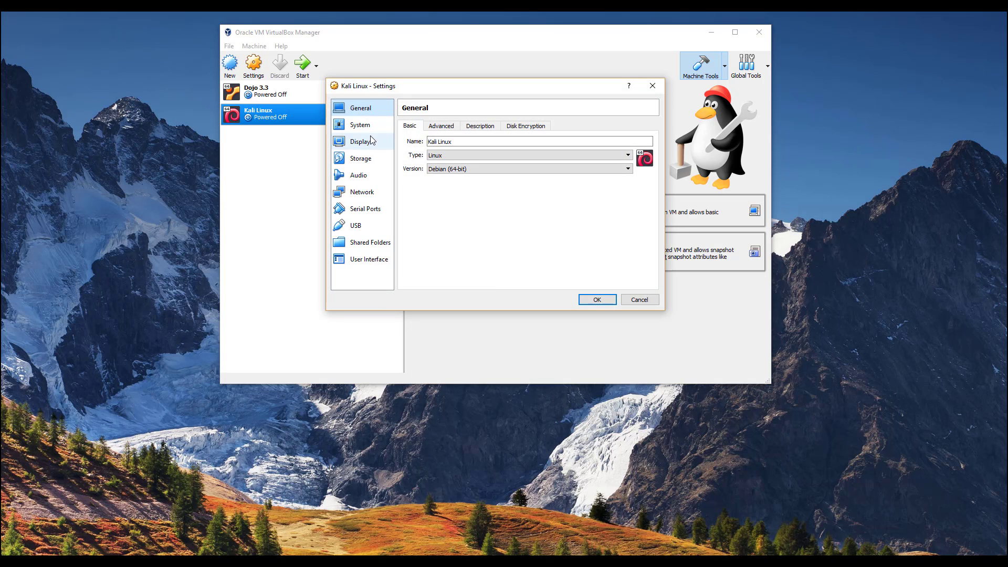
click(441, 127)
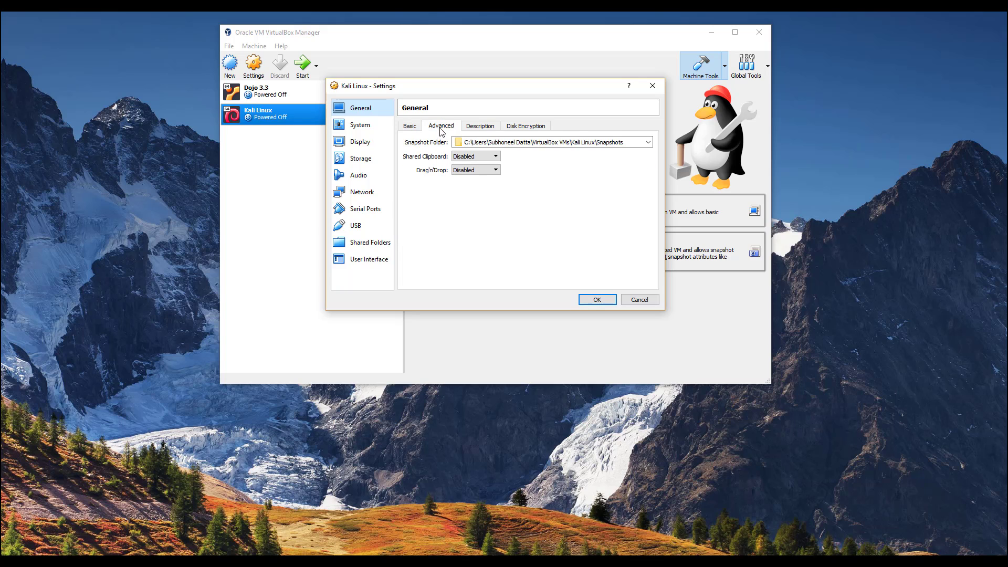
click(478, 156)
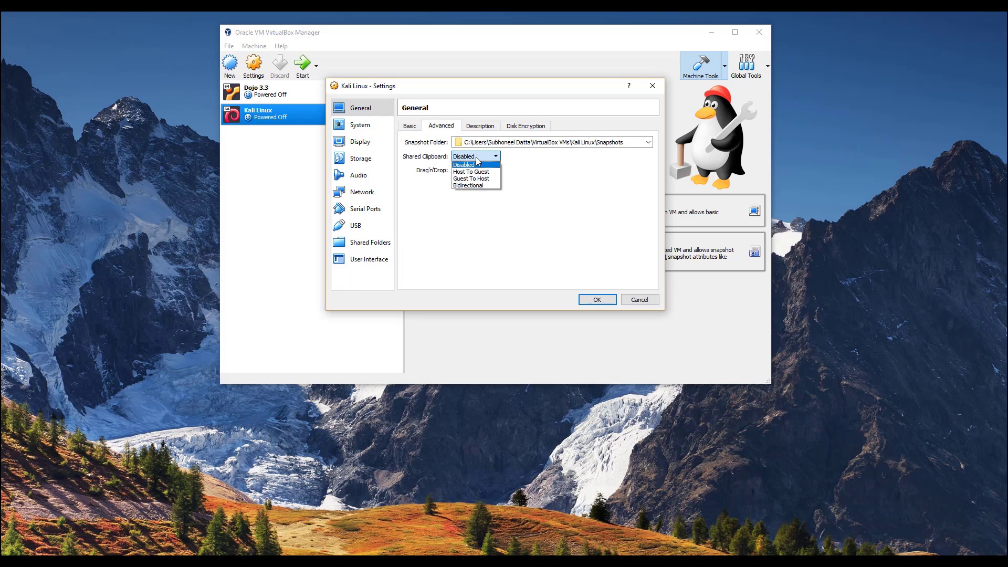
click(360, 108)
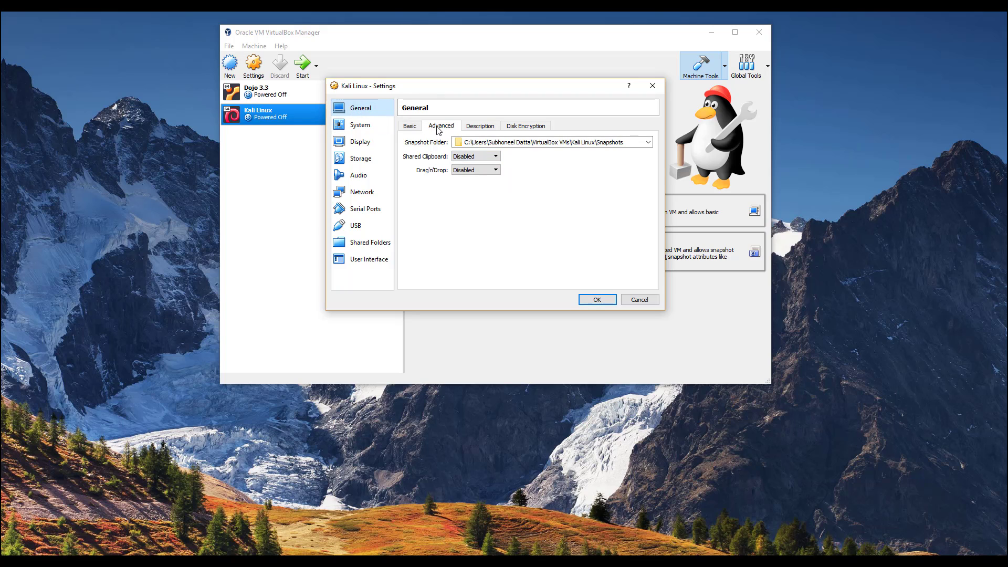
click(475, 157)
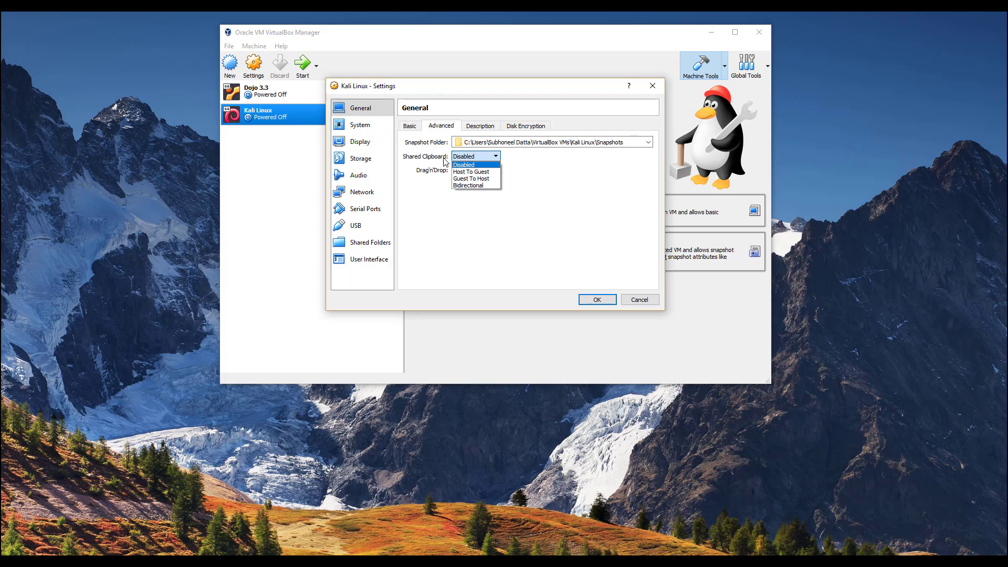
click(476, 186)
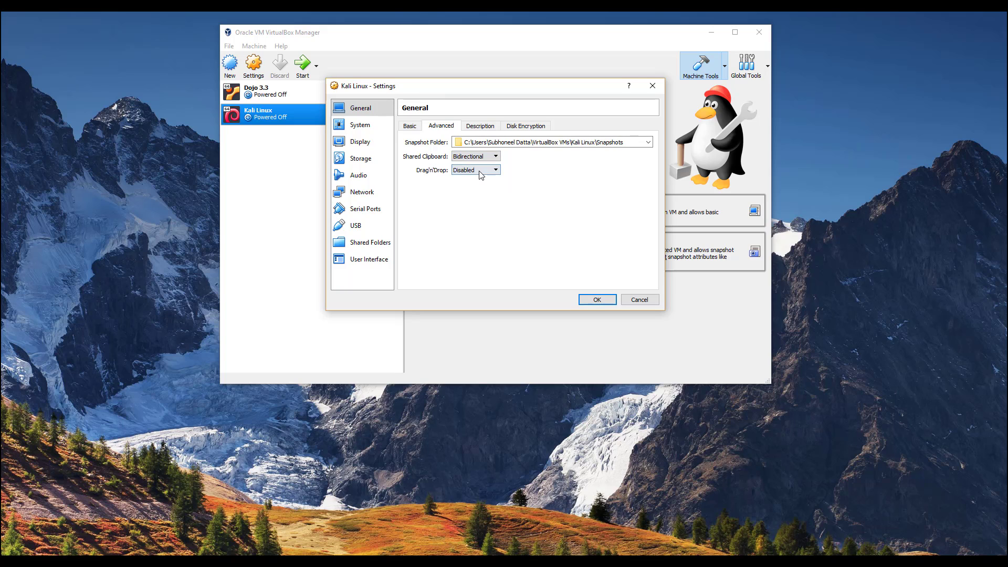
click(477, 170)
- Set Drag'n'Drop to Bidirectional and move on to the Storage settings
click(470, 200)
click(355, 125)
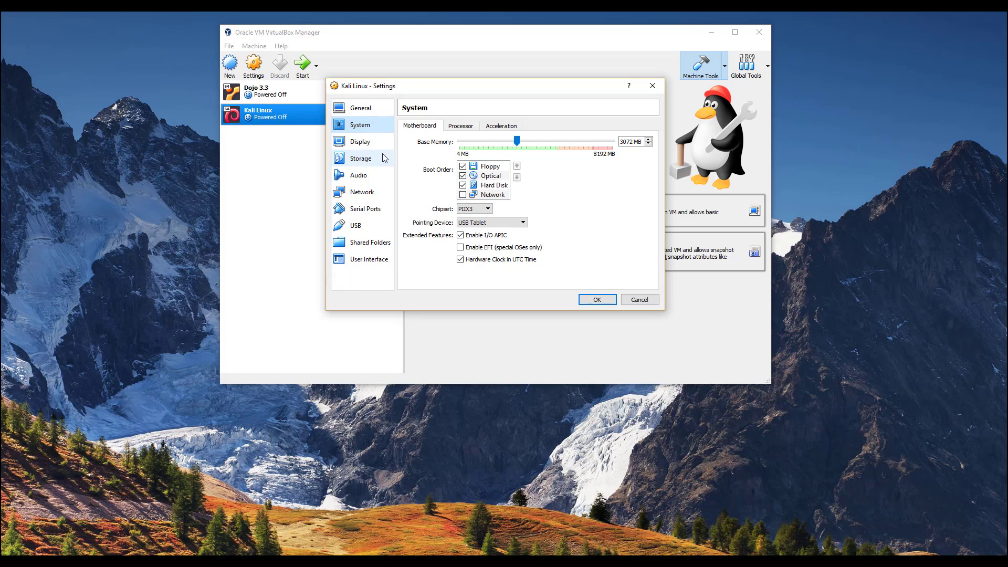
click(361, 159)
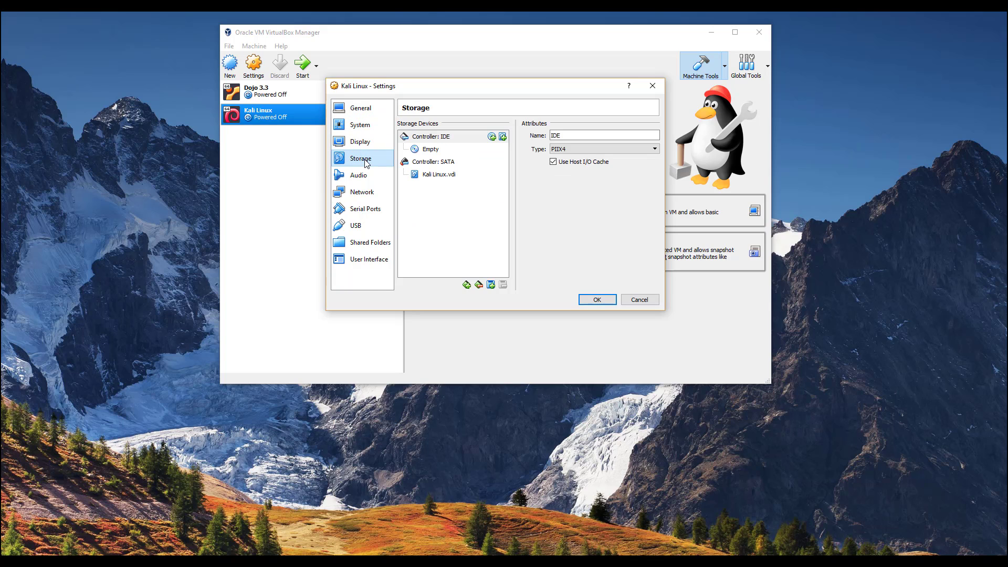
- Load kali-linux-2018.3-amd64.iso from Documents into the empty IDE optical drive
click(432, 151)
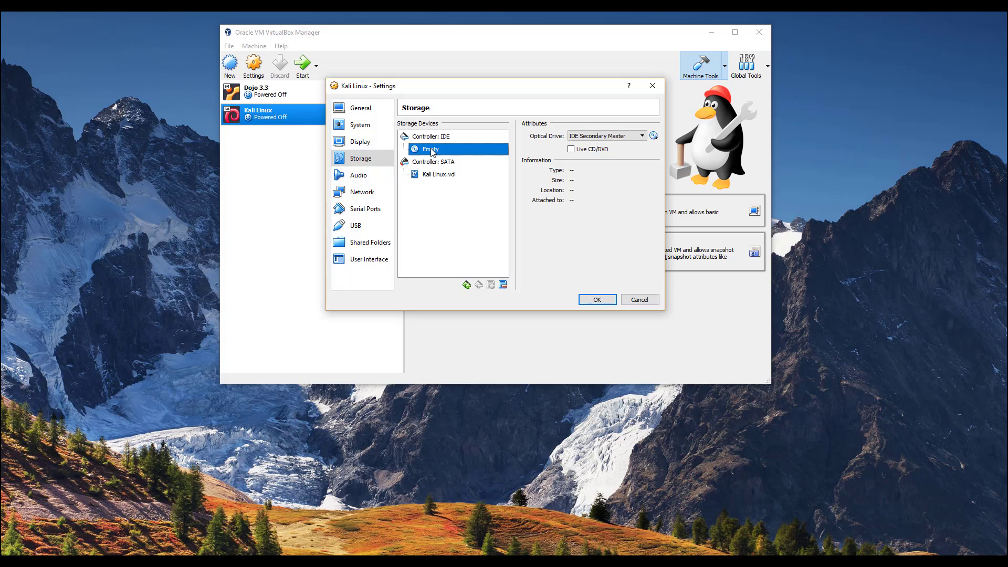
click(653, 136)
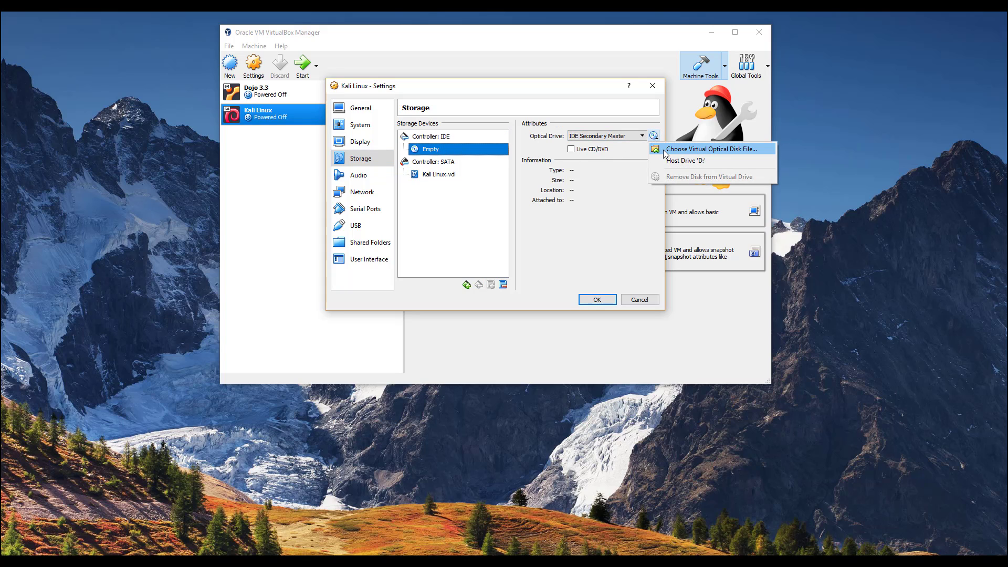
click(665, 151)
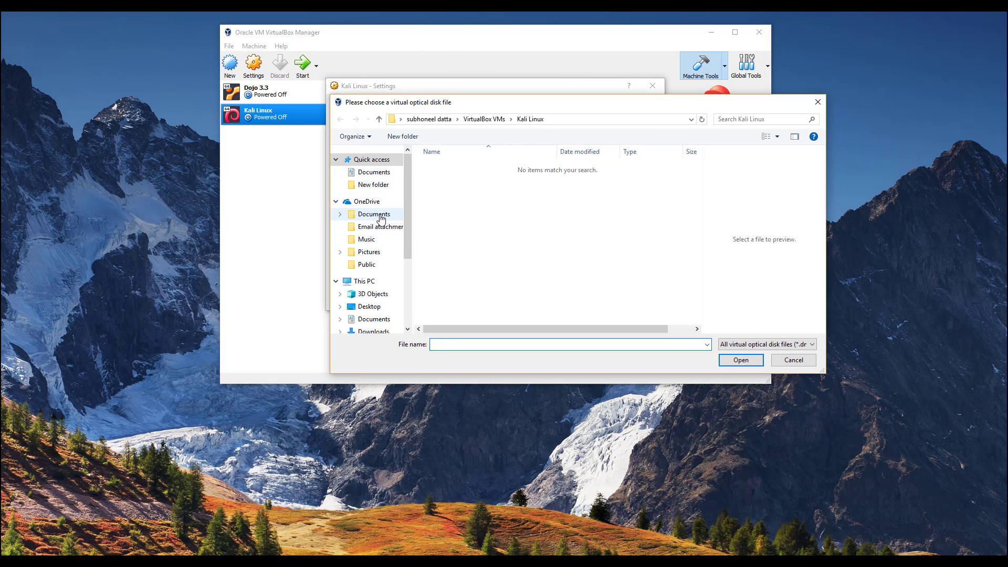
click(380, 215)
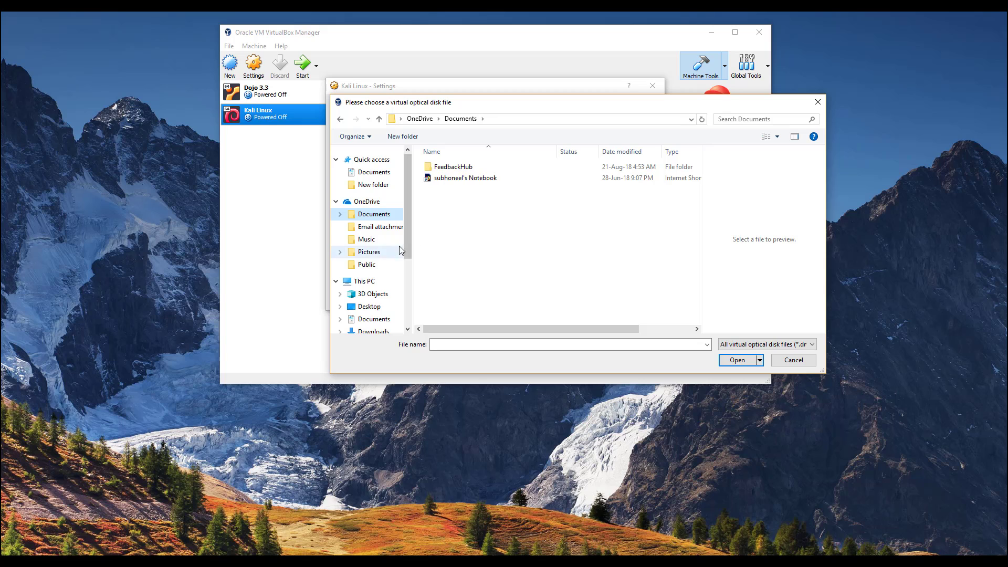
click(378, 319)
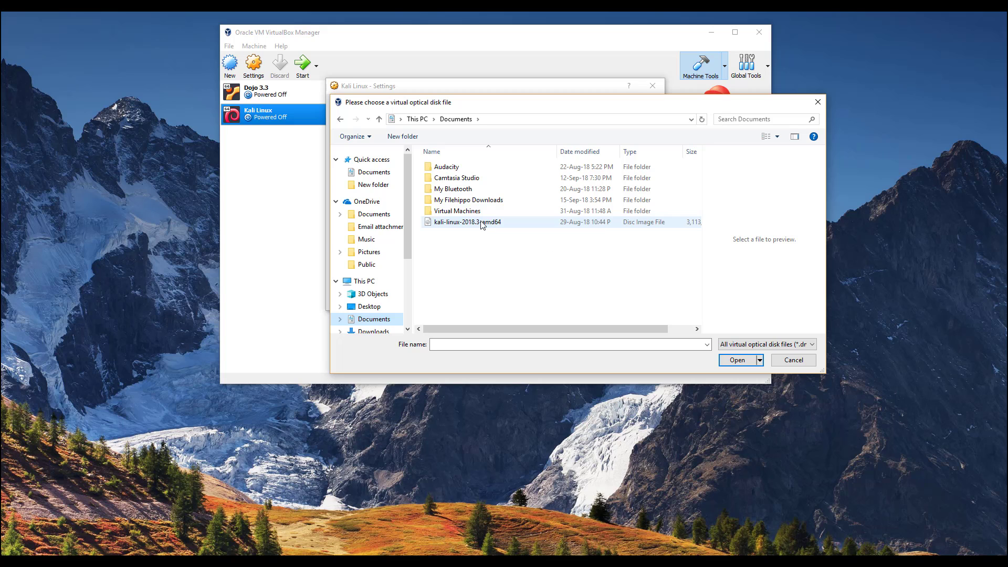
ctrl+scroll(483, 265, up, 3)
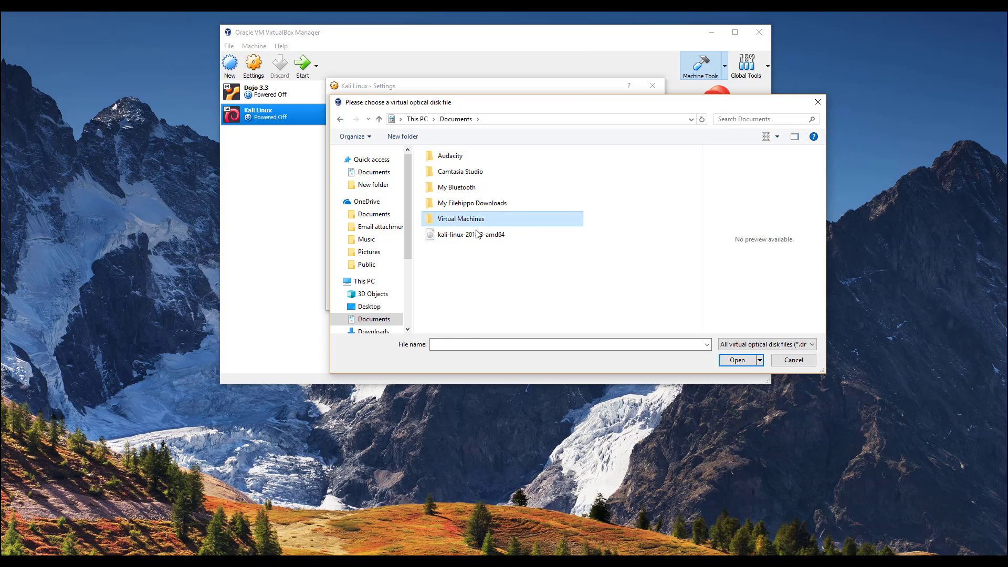
click(478, 232)
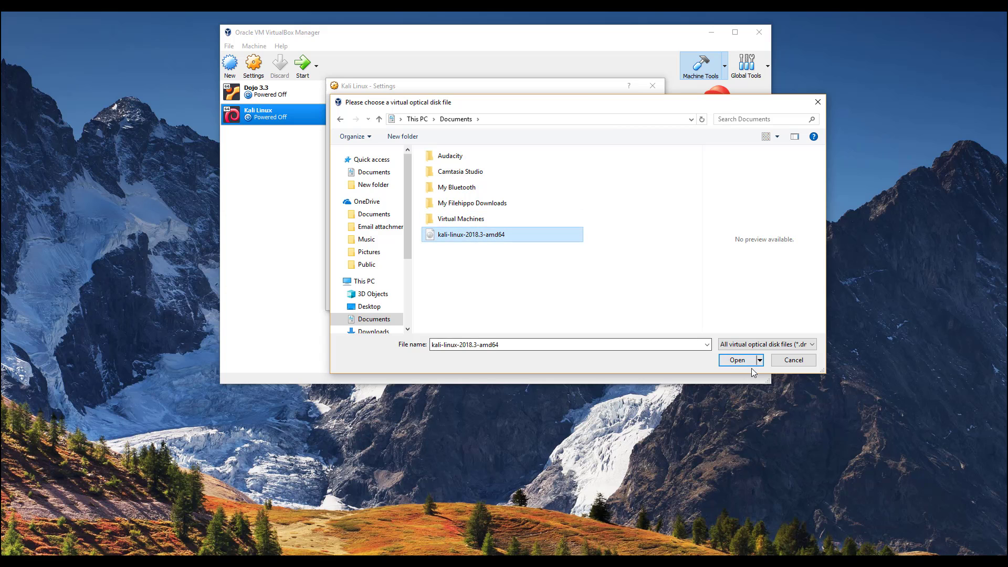
click(737, 360)
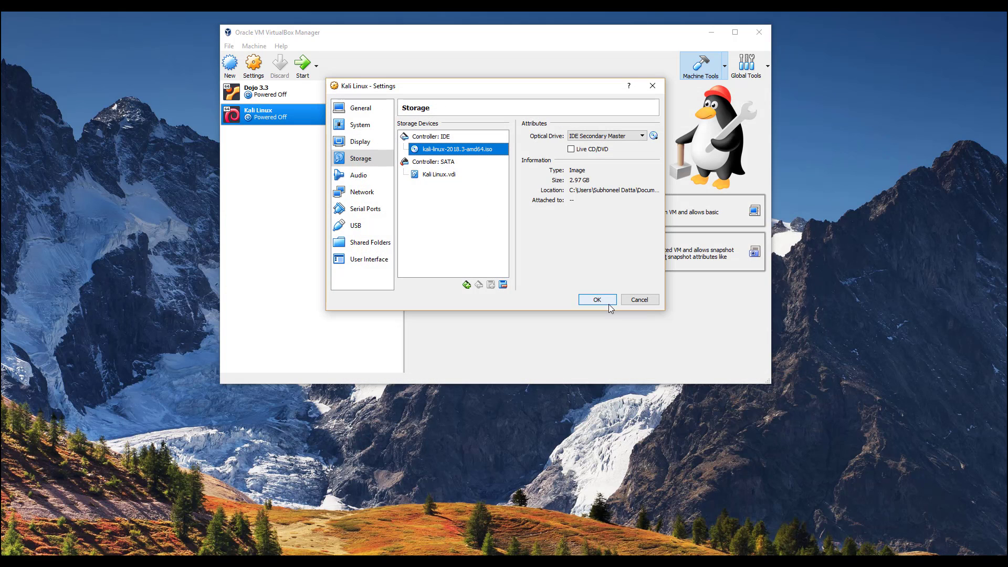
- Attach the network adapter as Bridged Adapter on the Realtek wireless card and save the settings
click(369, 145)
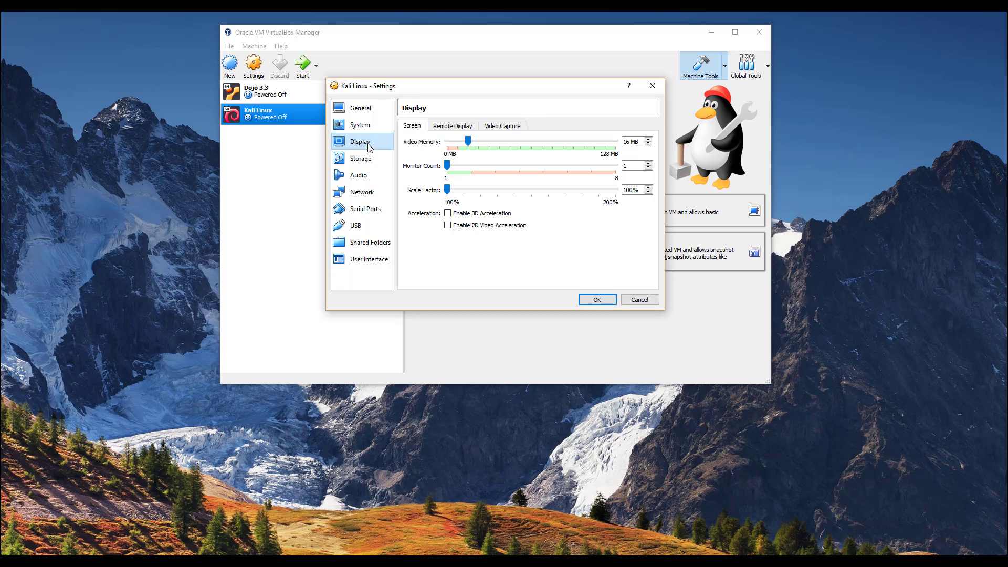
click(366, 176)
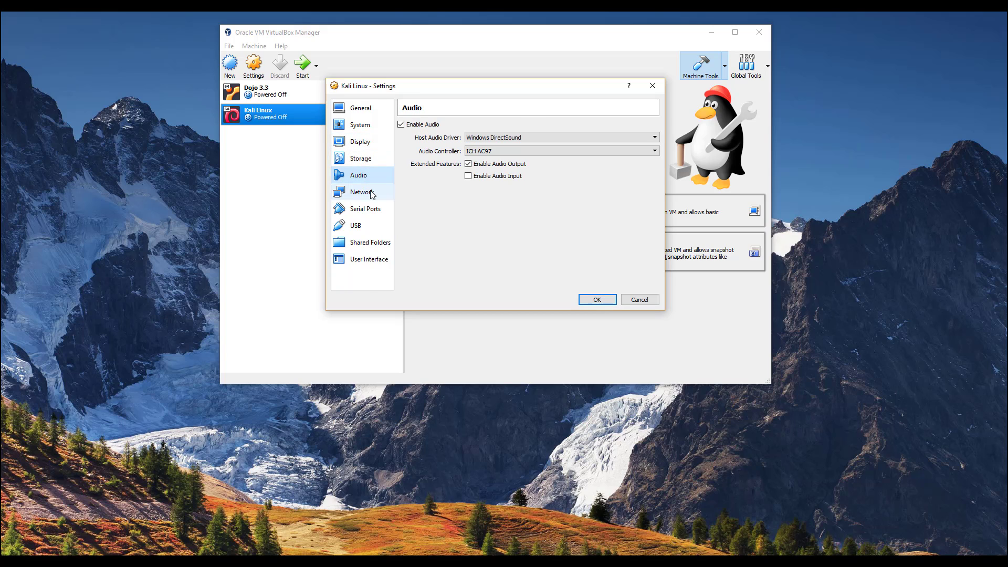
click(361, 192)
click(467, 156)
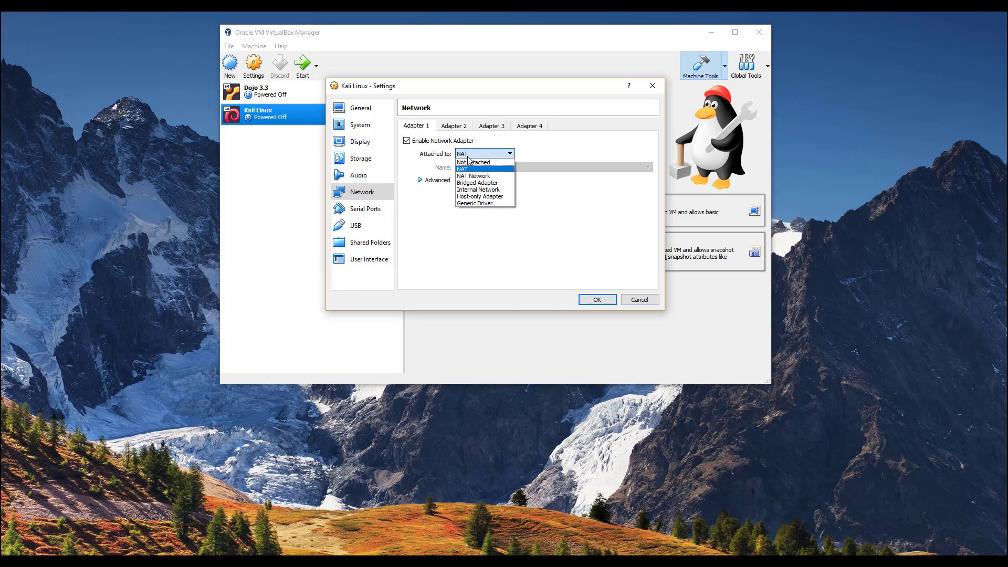
click(477, 182)
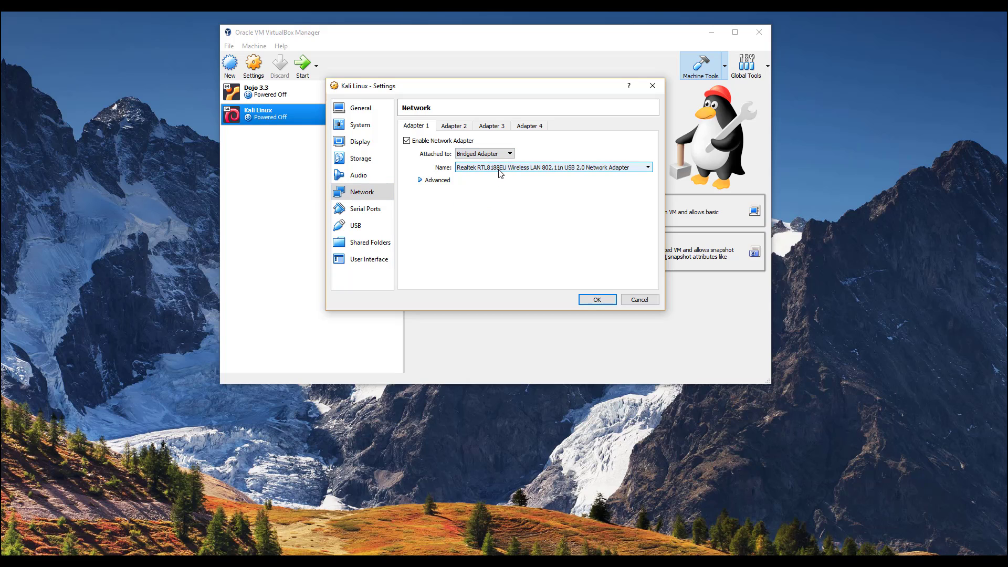
click(499, 168)
click(499, 175)
click(594, 303)
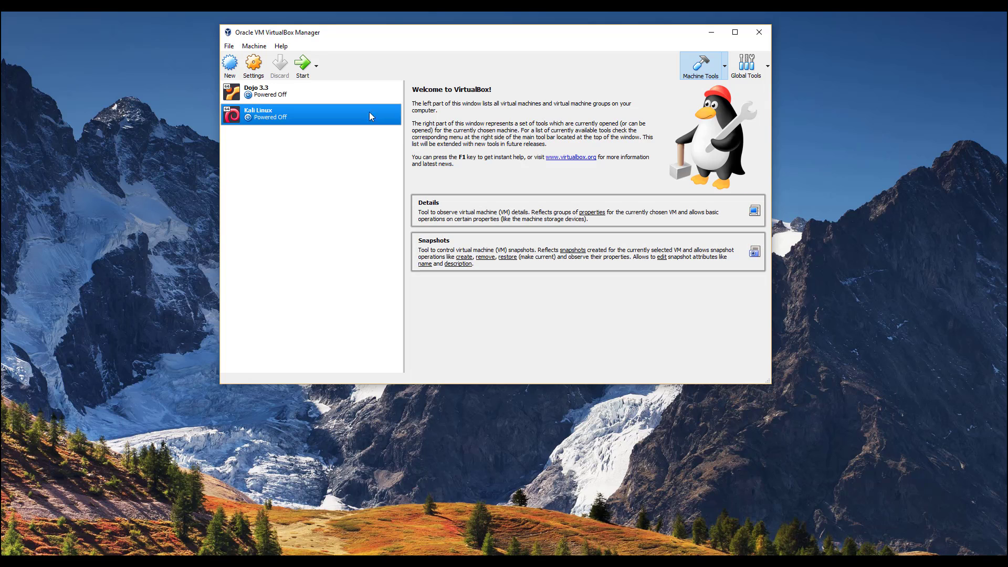
- Start the Kali Linux VM and let it capture mouse and keyboard at the boot menu
click(303, 73)
right_click(90, 123)
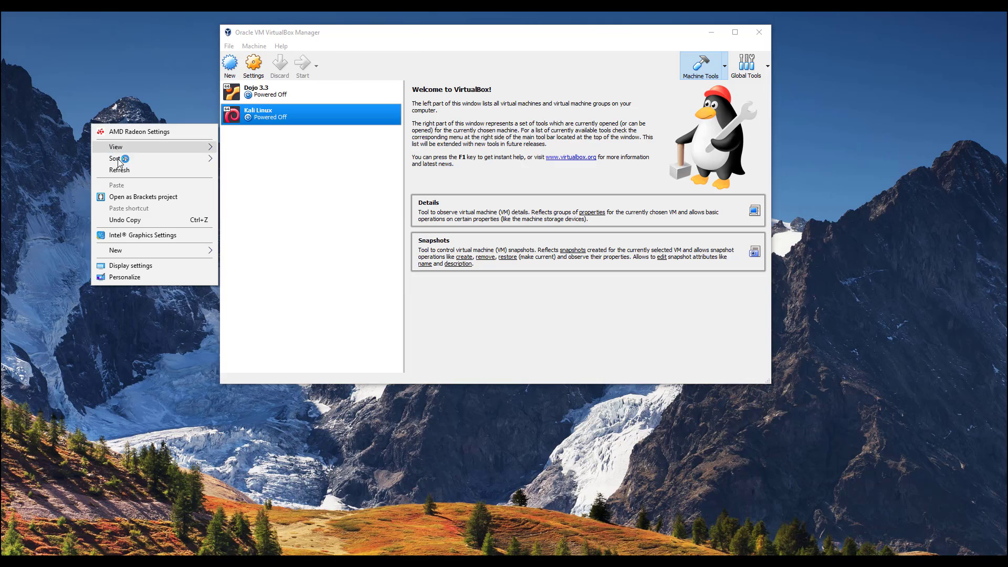
click(129, 169)
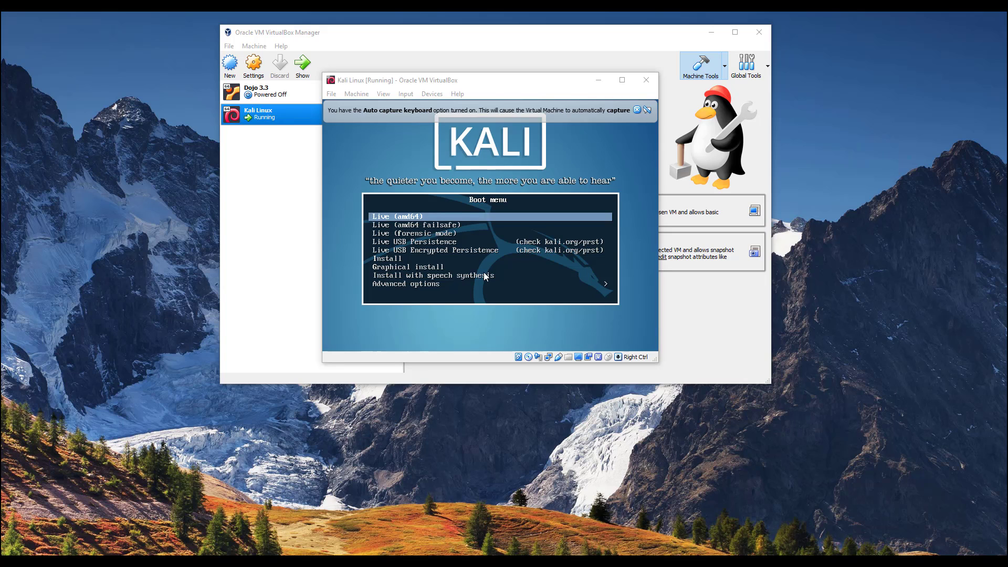
click(459, 218)
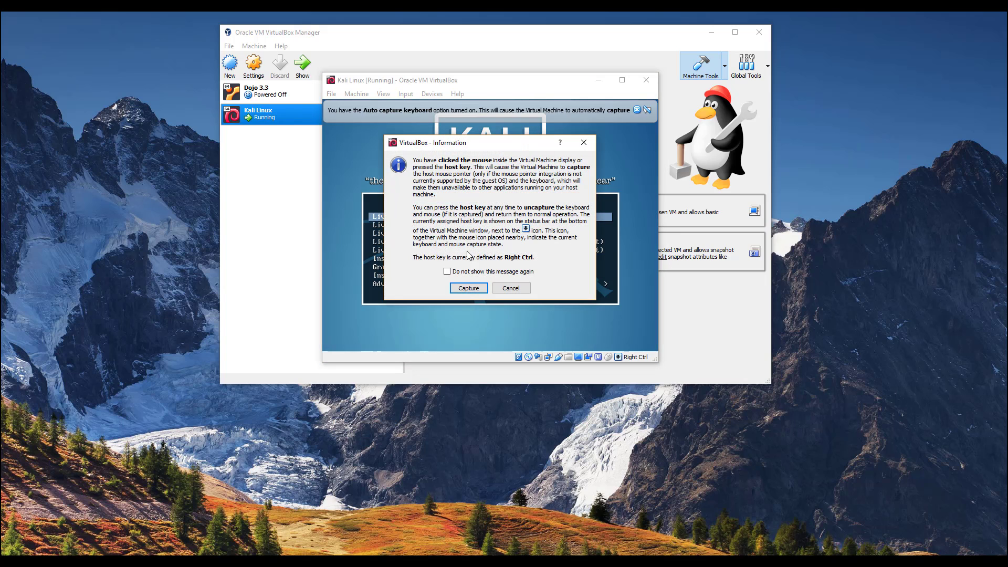
click(499, 287)
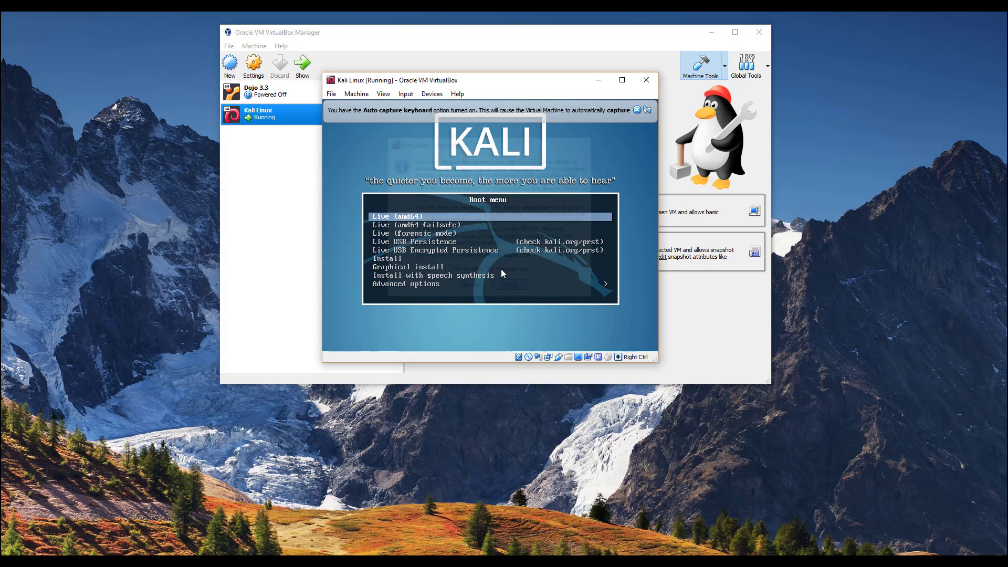
click(487, 227)
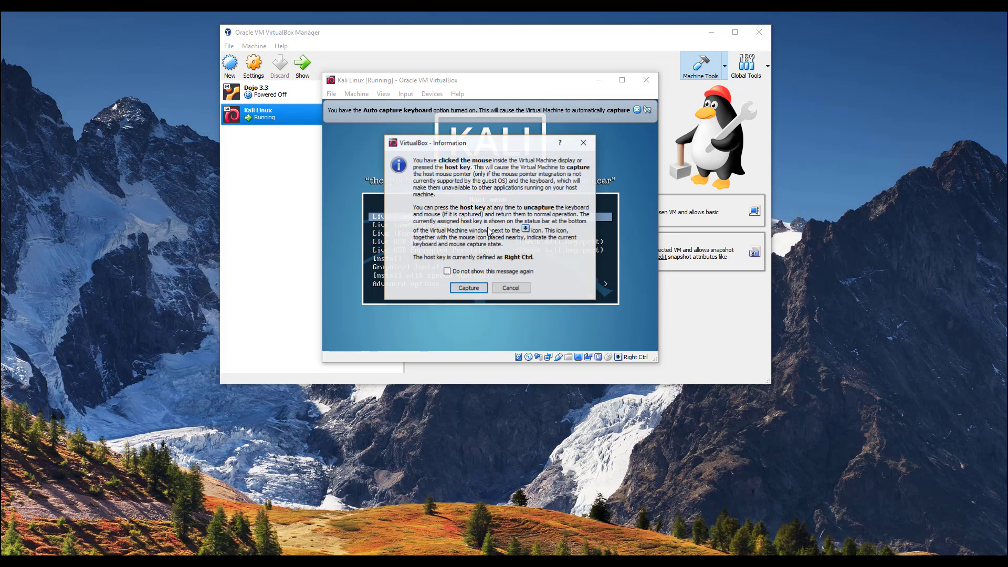
click(468, 289)
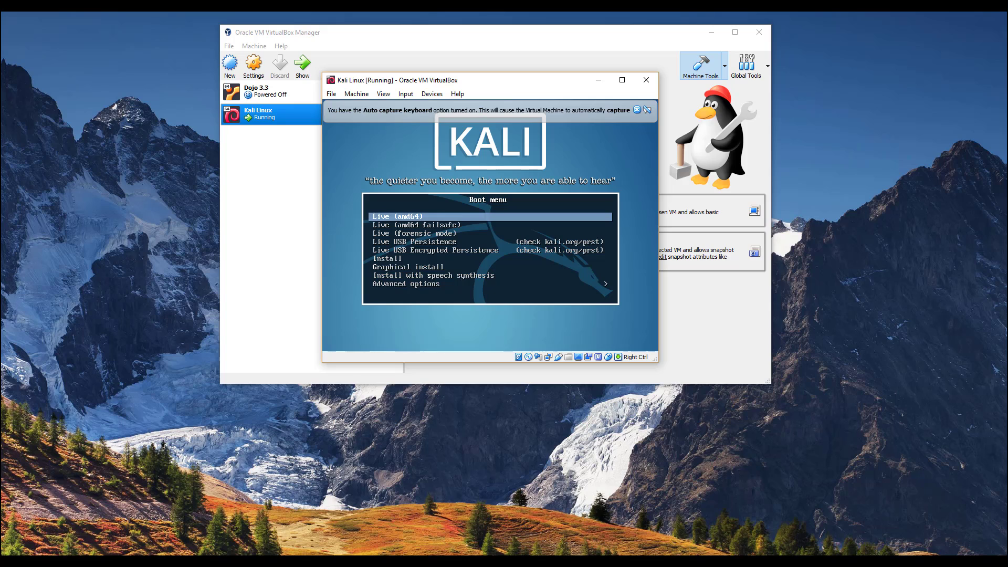
key(Down)
key(Down)
key(Down)
key(Down)
key(Down)
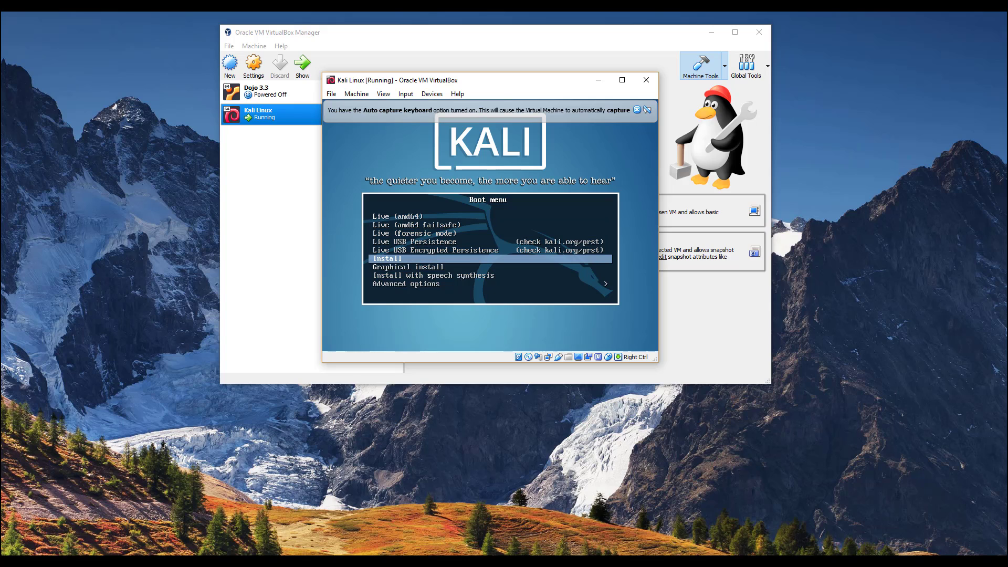
- Launch Graphical install, then move and enlarge the VM window and let it capture input
key(Down)
key(Return)
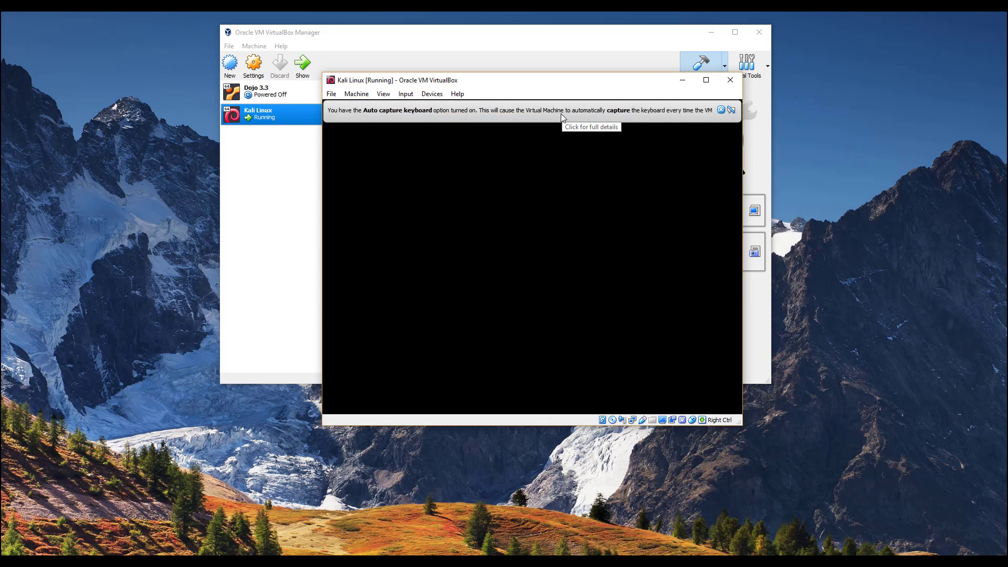
drag(475, 88, 352, 57)
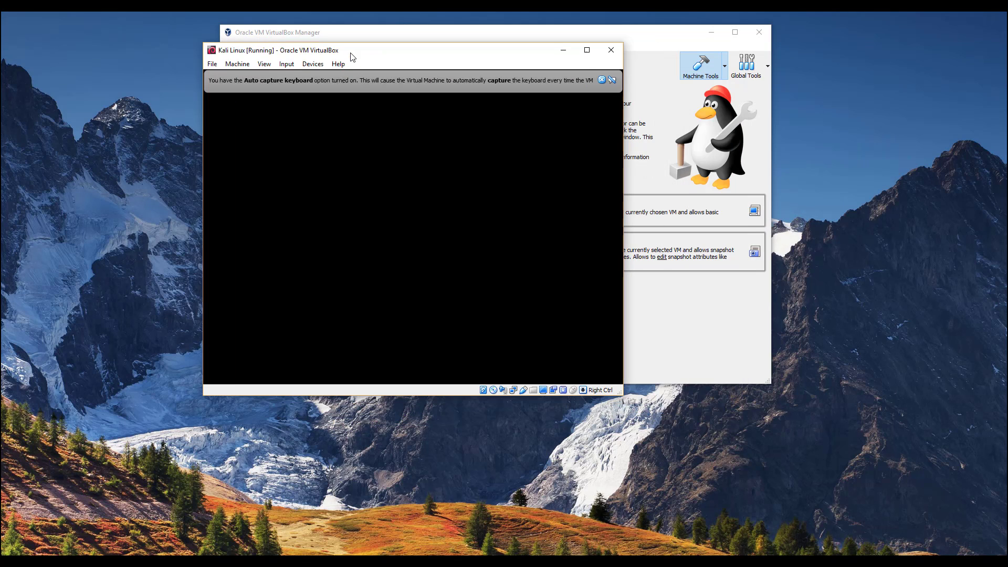
drag(617, 396, 816, 528)
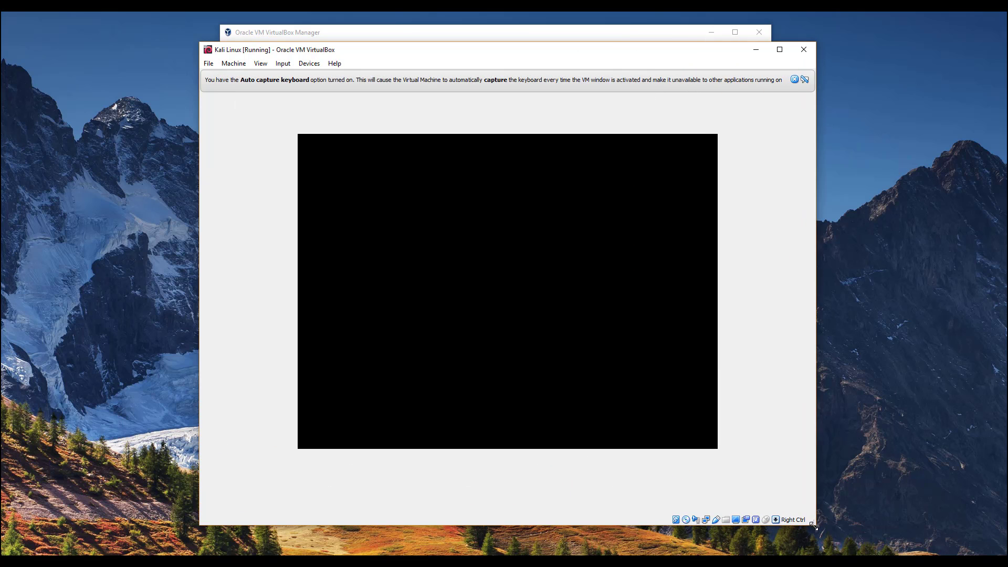
click(539, 239)
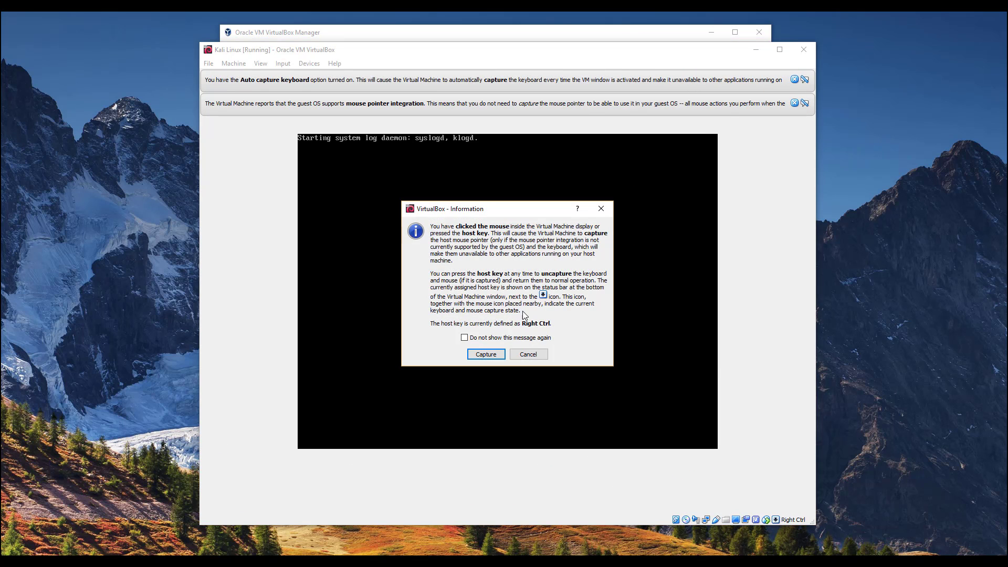
click(484, 354)
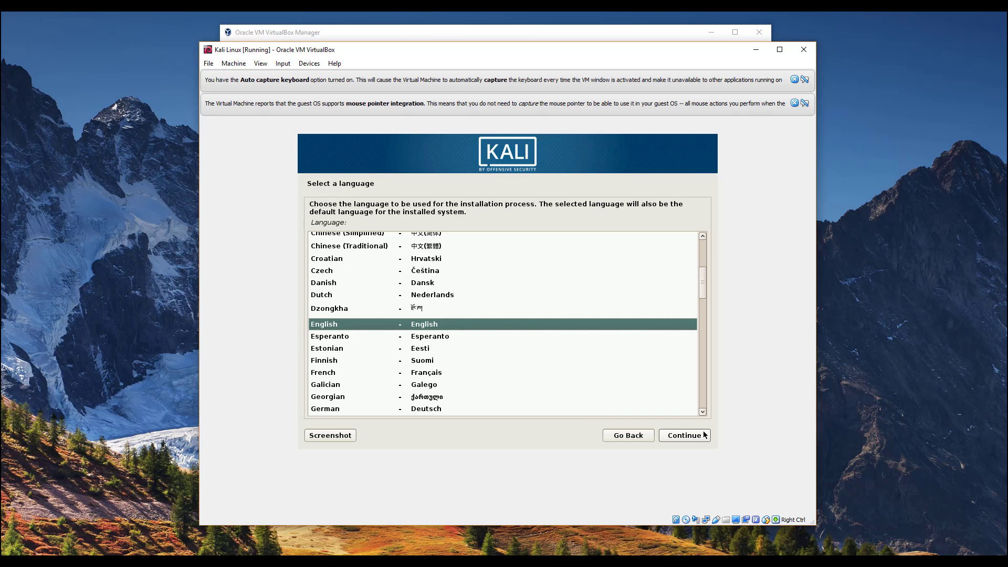
- Accept English language, United States location and American English keyboard in the installer
click(689, 440)
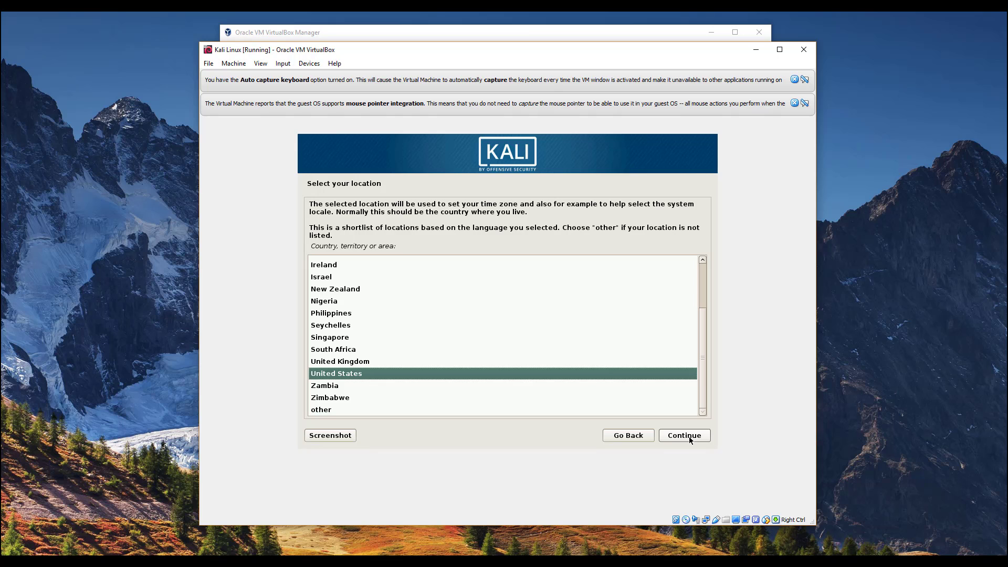
click(688, 436)
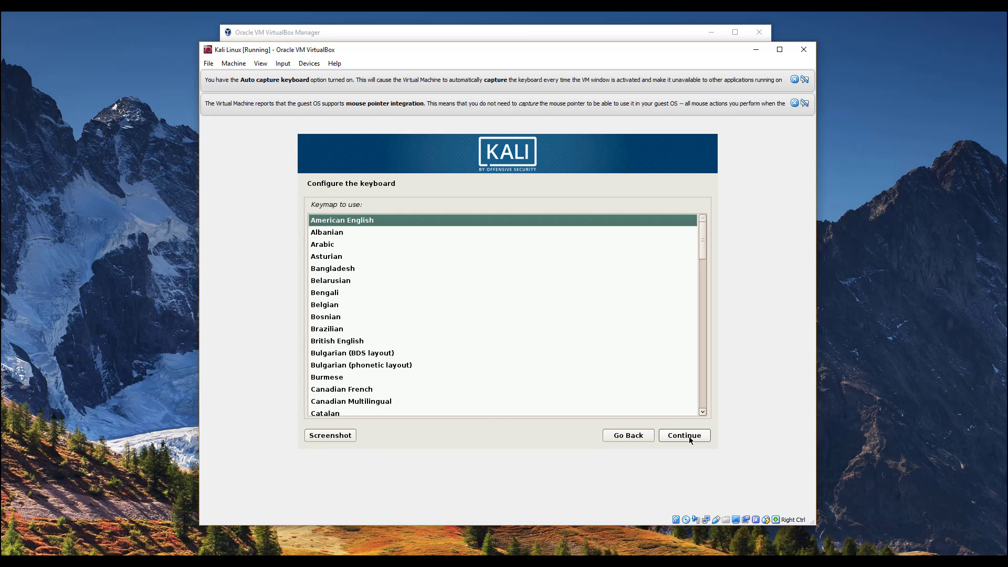
click(688, 436)
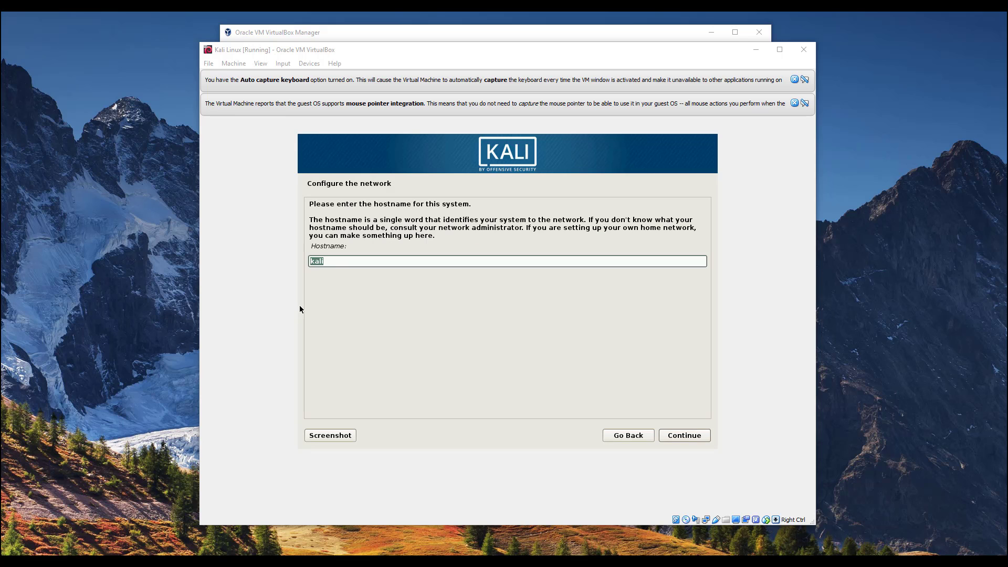
- Keep the hostname kali and leave the domain name blank, continuing to the root password page
click(371, 369)
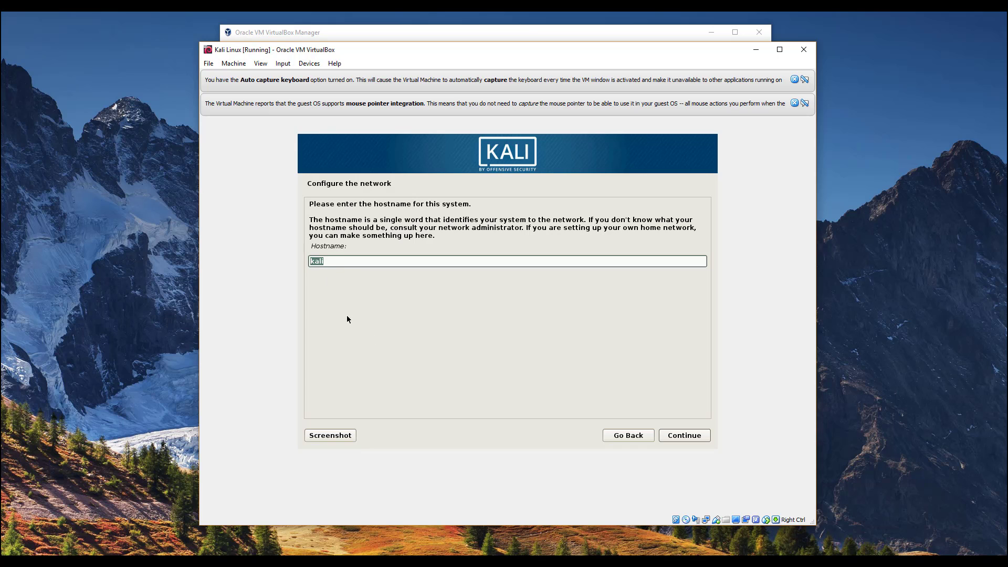
click(363, 262)
click(682, 431)
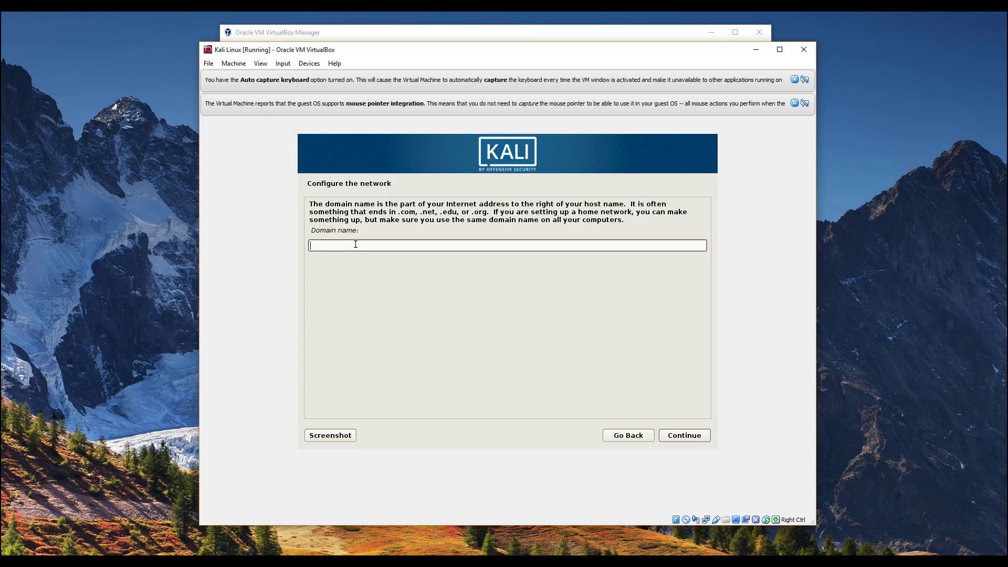
click(690, 439)
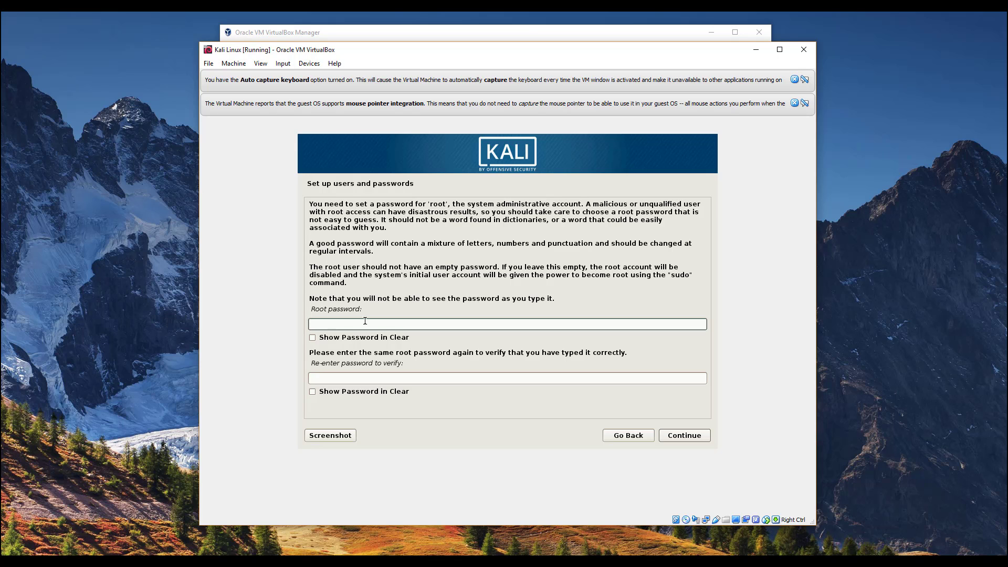
- Enter the root password, fix its typo, confirm it in the verify field, and submit it
text(to)
text(or)
click(386, 337)
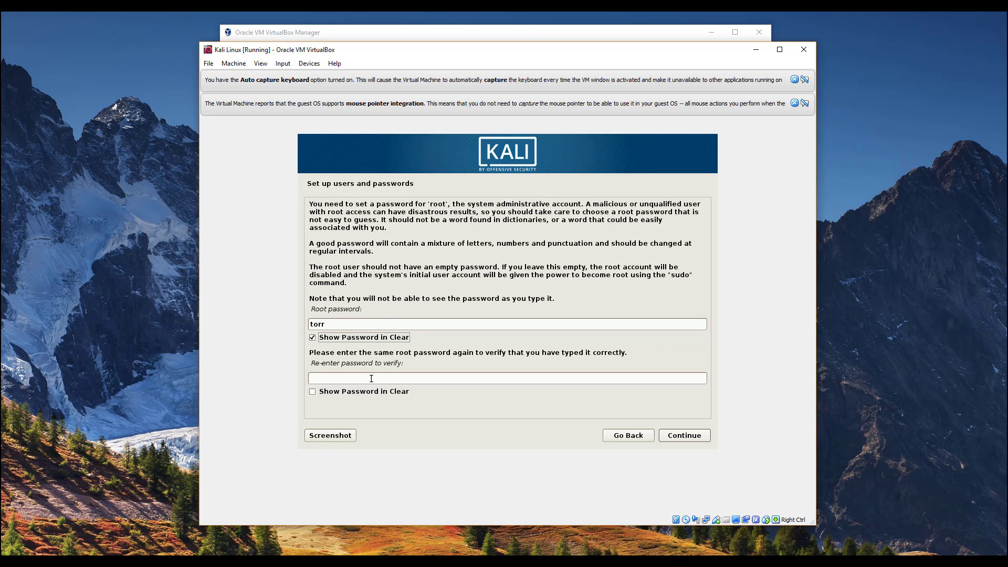
click(337, 321)
key(BackSpace)
key(BackSpace)
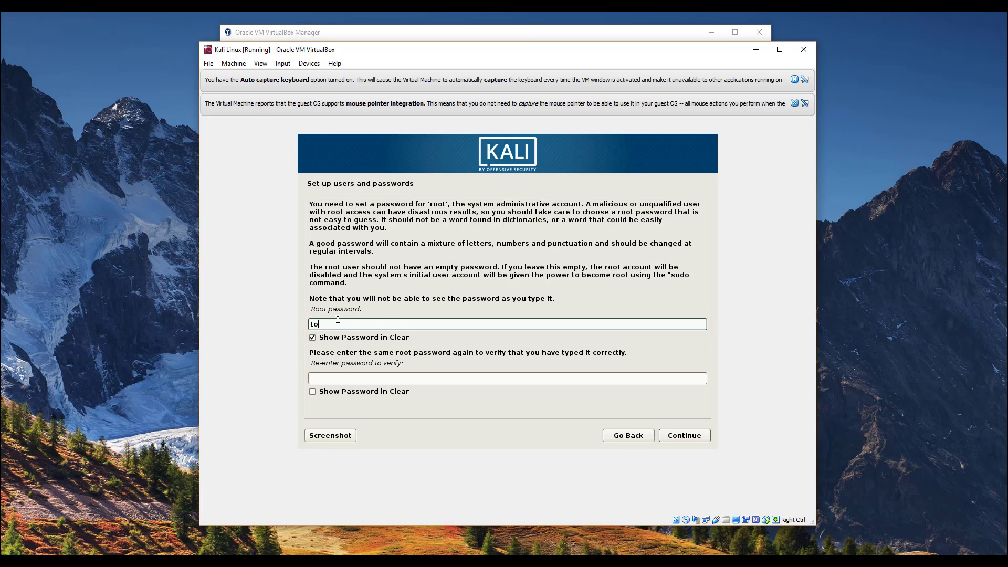
text(or)
click(334, 379)
text(toor)
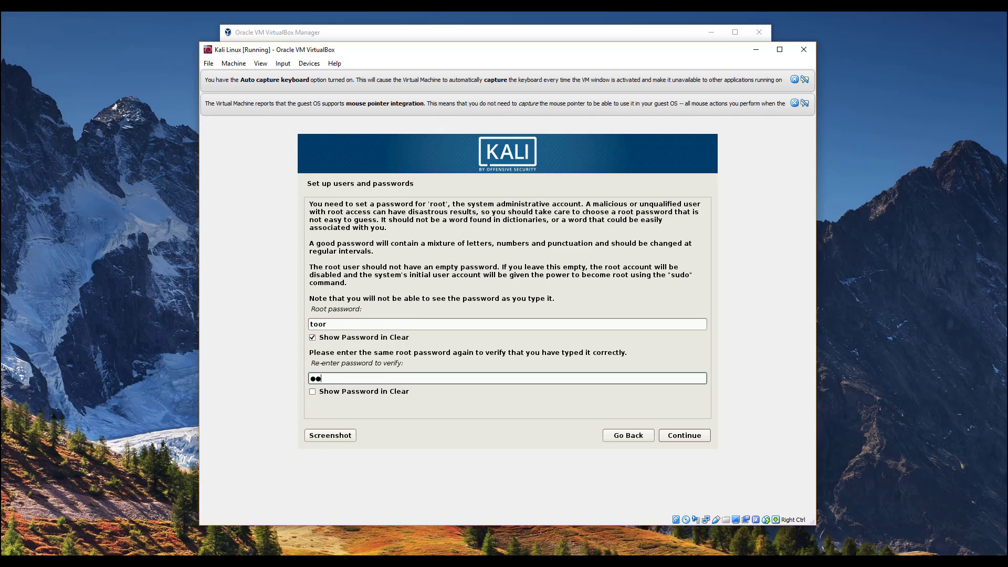
click(332, 395)
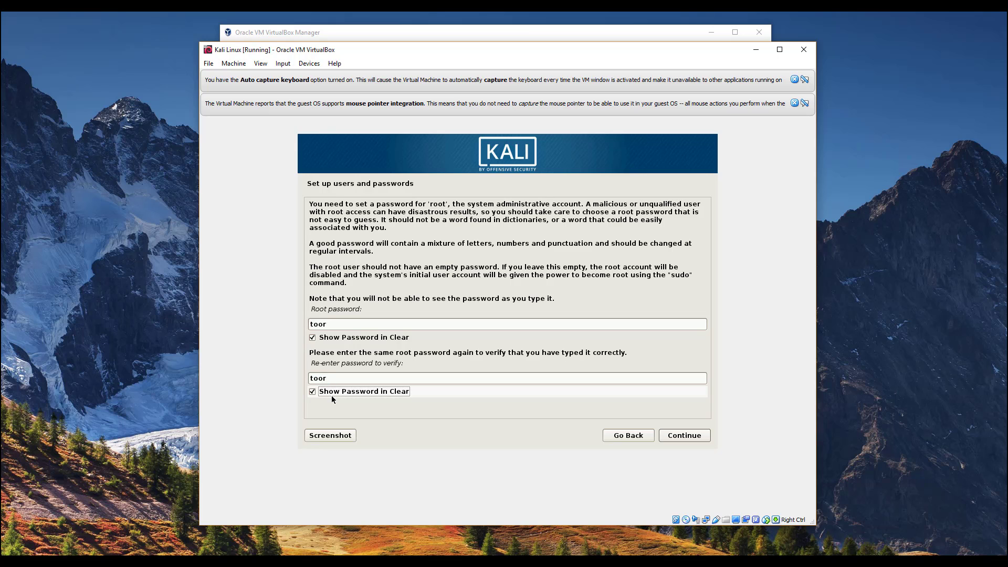
click(683, 435)
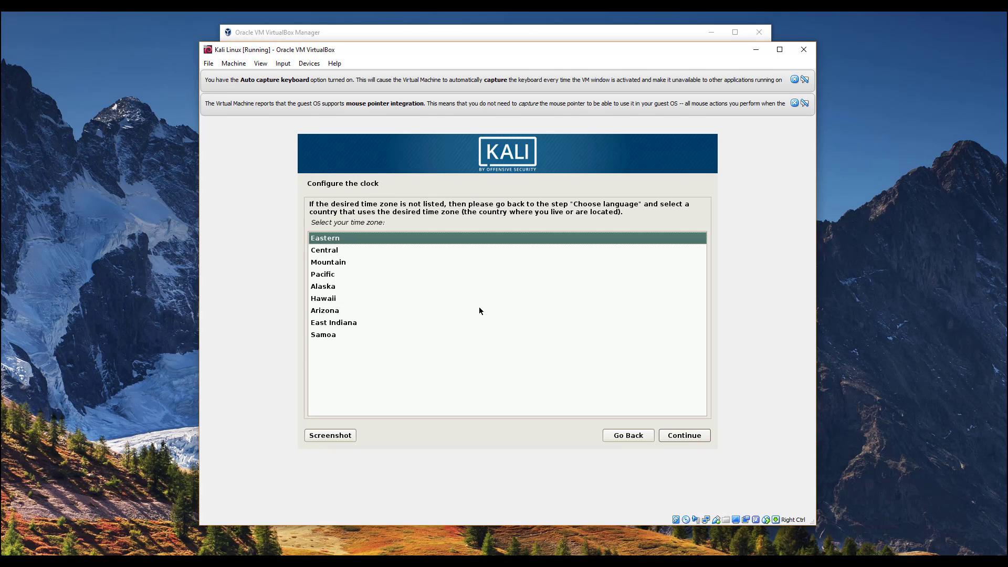
- Keep Eastern as the time zone and move on to disk partitioning
click(684, 435)
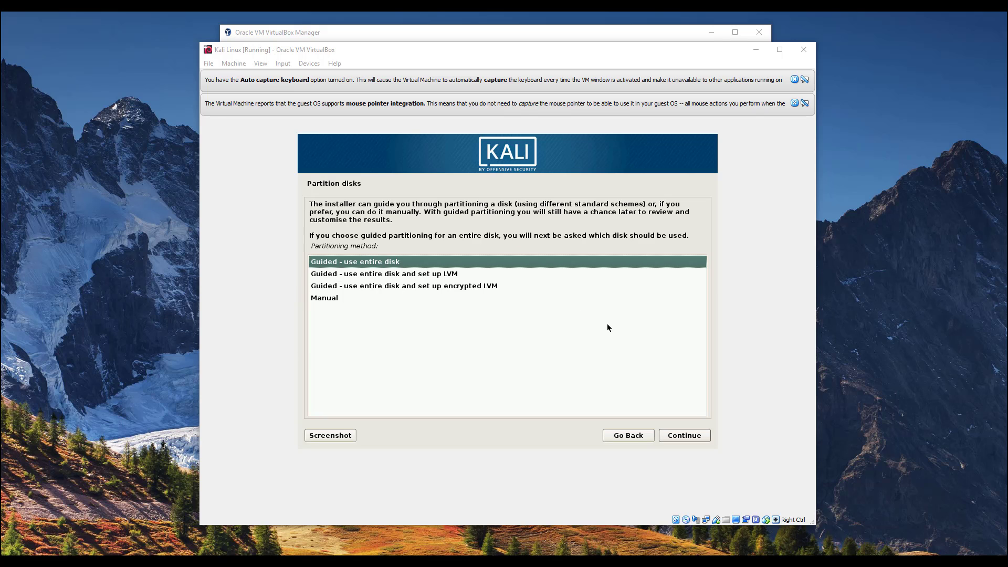
- Guided-partition the entire 53.7 GB VBOX HARDDISK with all files in one partition, writing changes
click(684, 438)
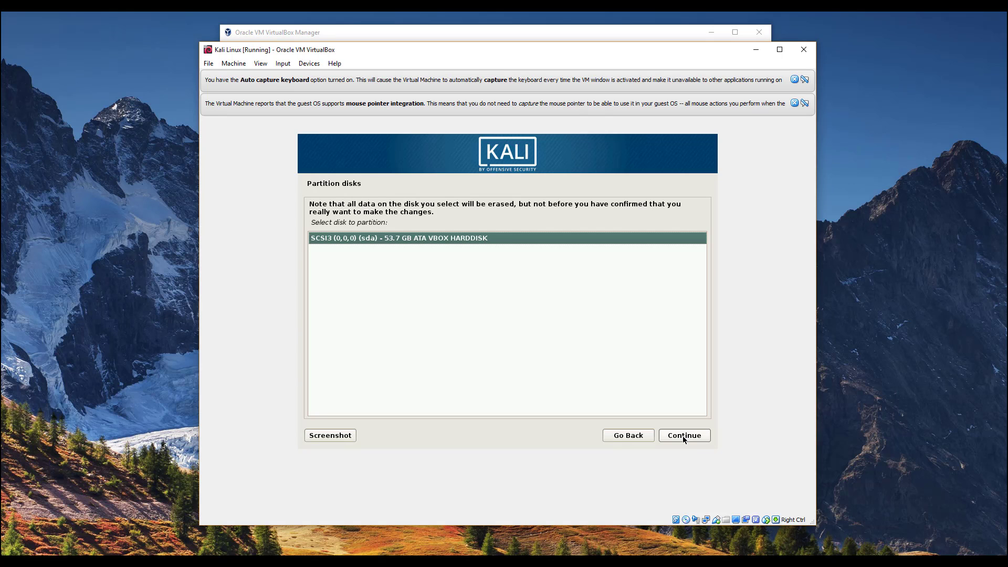
click(683, 437)
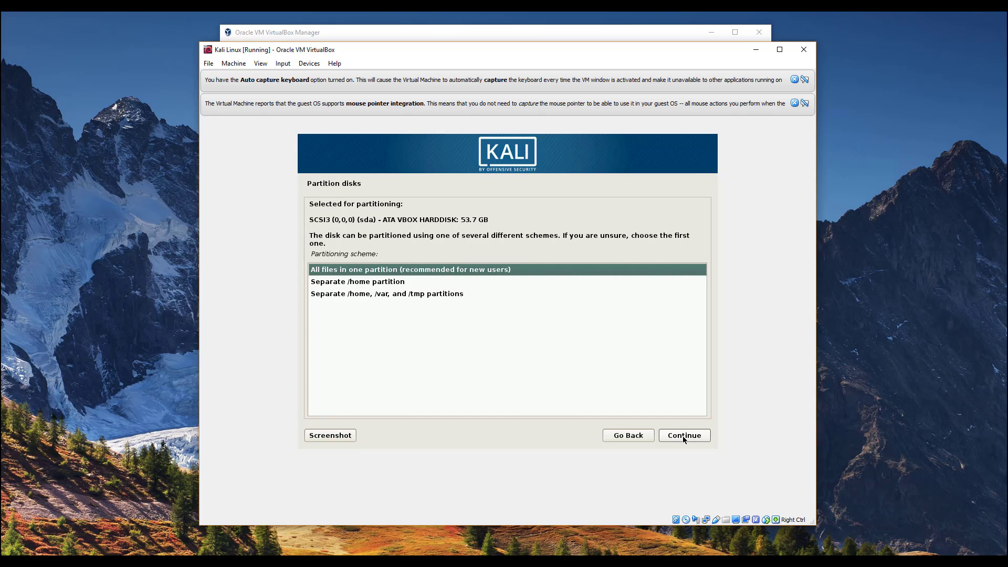
click(684, 437)
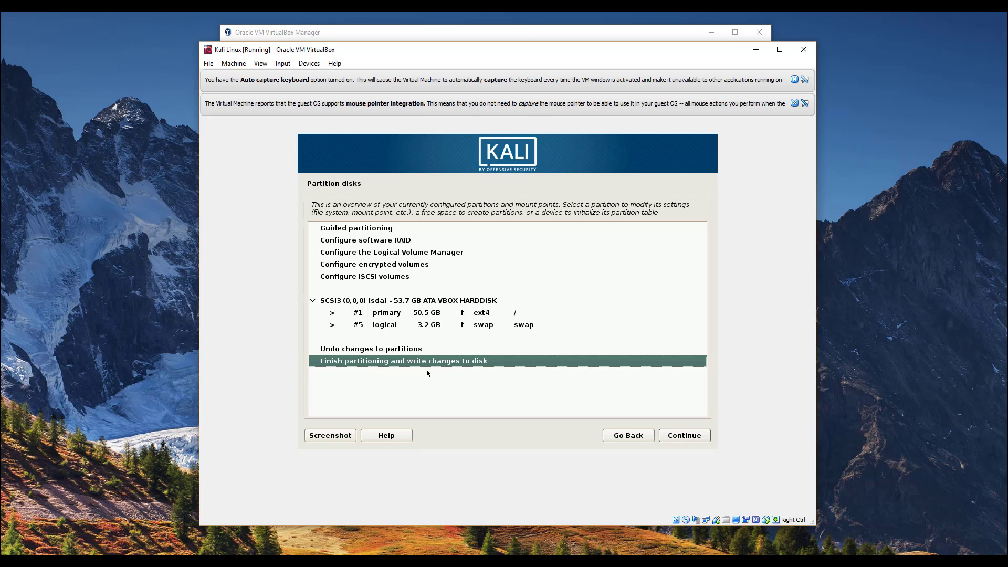
click(678, 440)
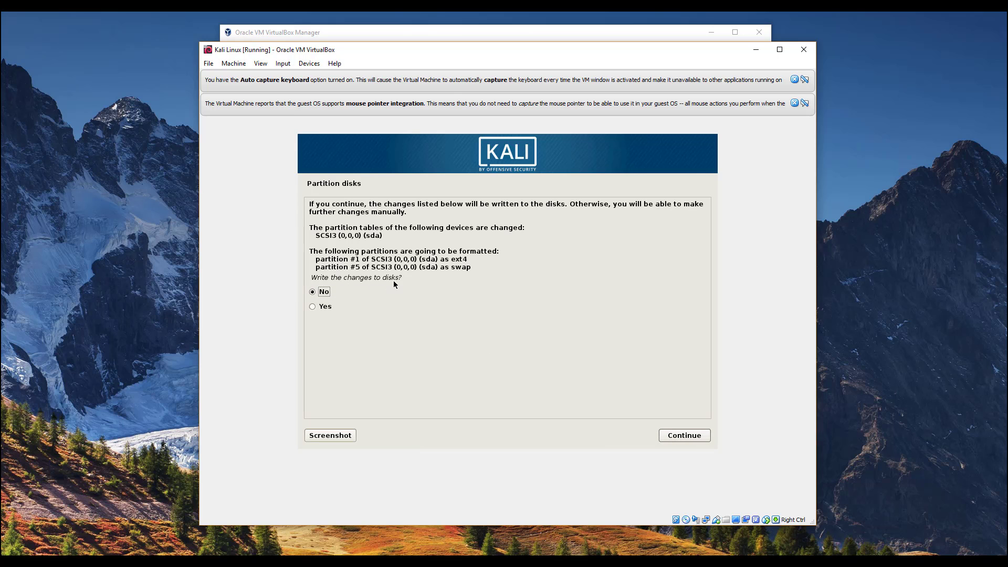
click(688, 441)
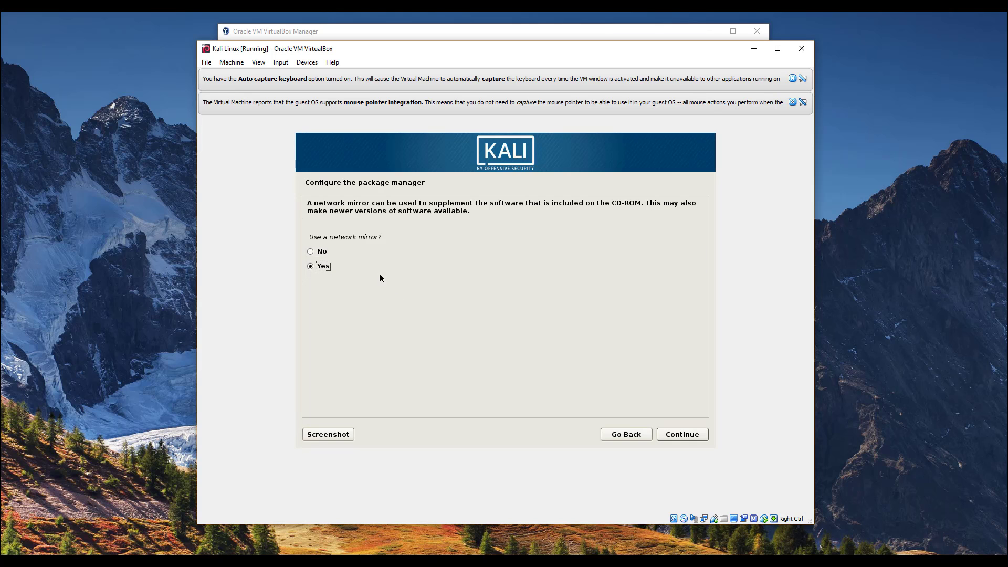
- Answer No to using a network mirror
click(334, 254)
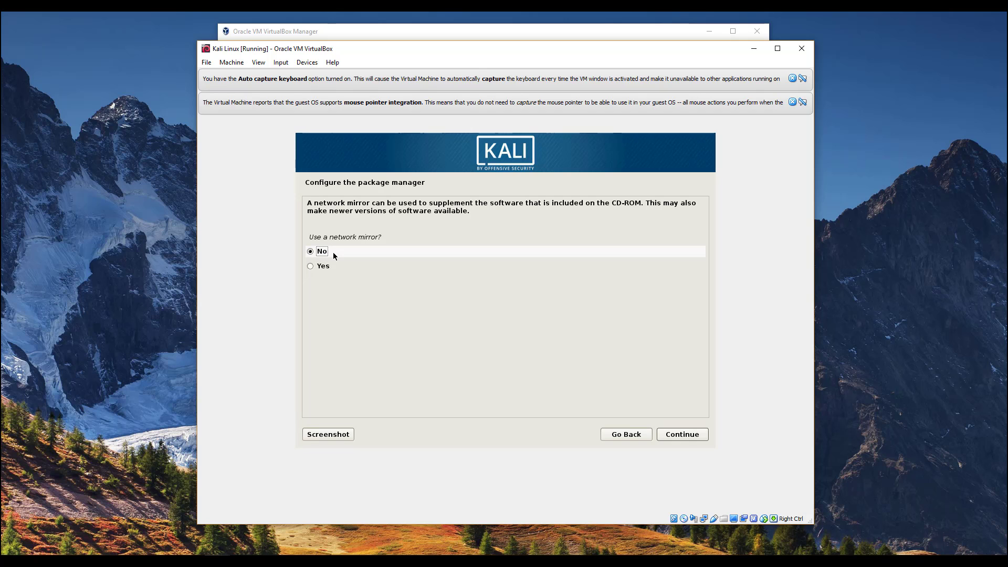
click(682, 434)
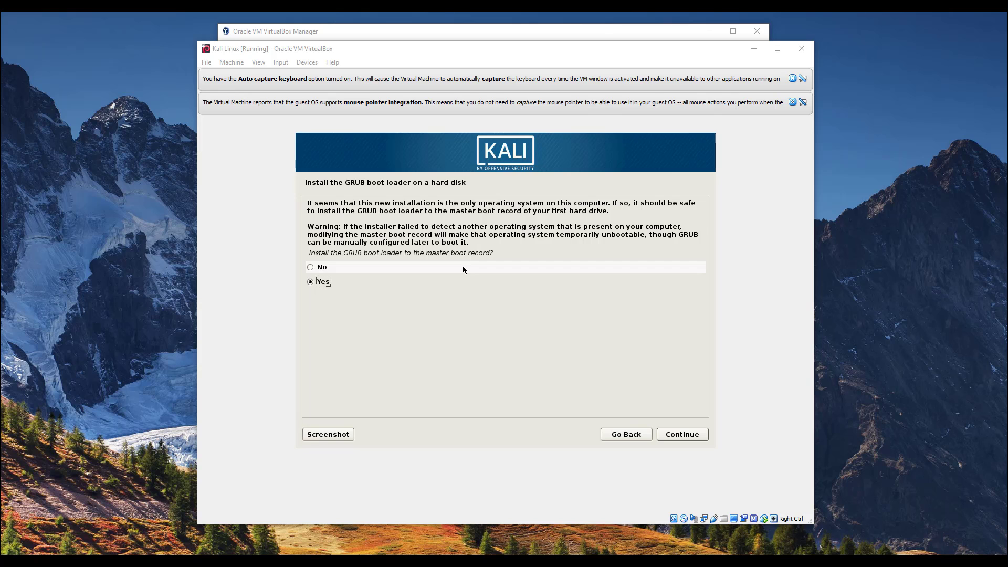
- Install GRUB to the master boot record on /dev/sda
click(697, 437)
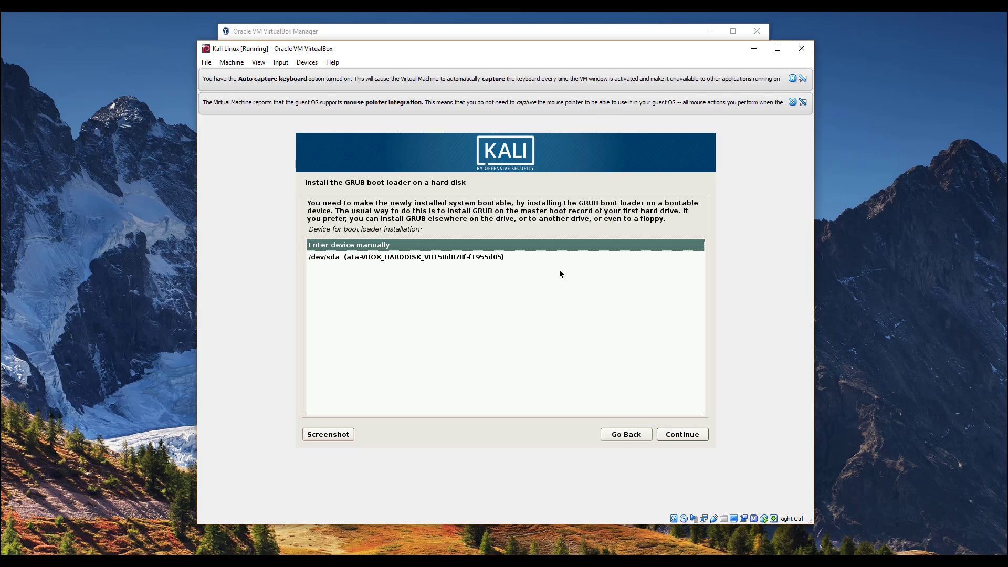
click(349, 256)
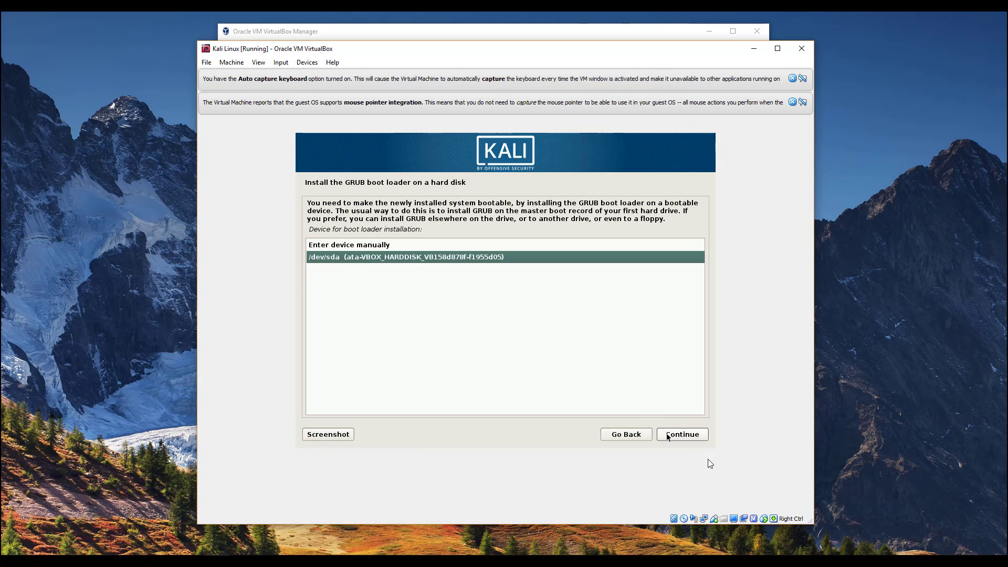
click(688, 436)
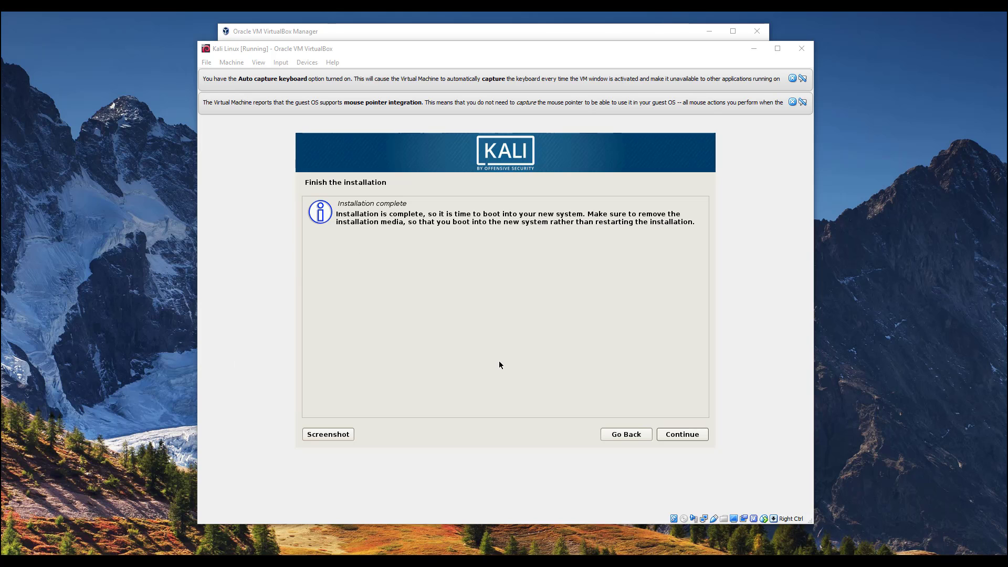
- Finish the Kali installation so the VM reboots into the Kali splash screen
click(691, 436)
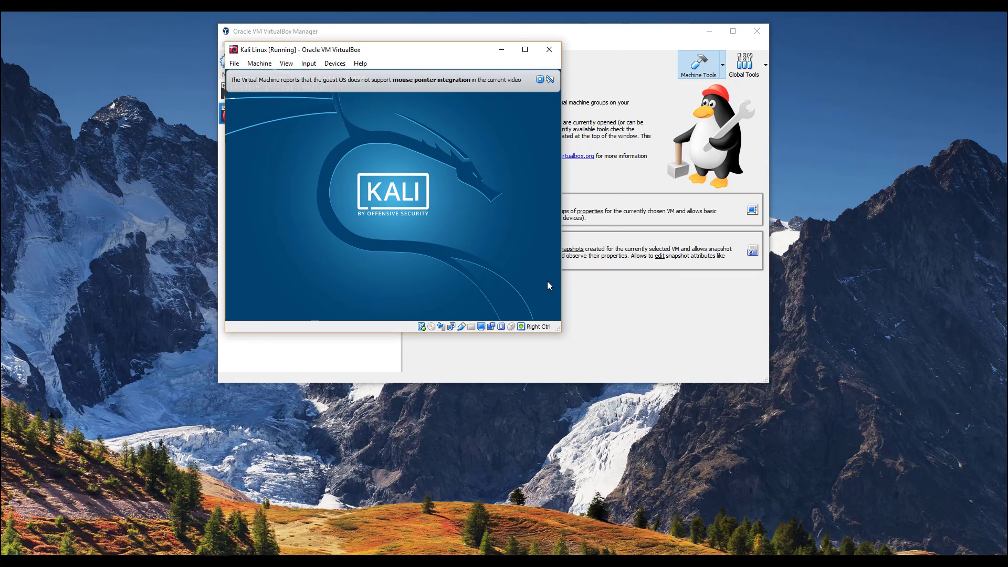
- Enlarge the Kali VM window and shift it toward the top-left of the screen
drag(599, 289, 815, 503)
drag(523, 52, 499, 30)
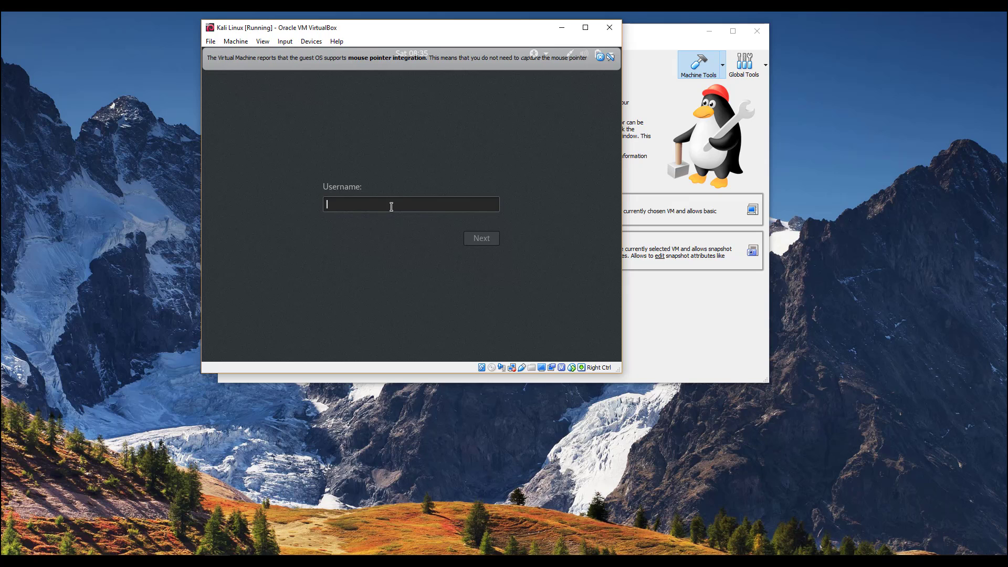
- Try logging in with the 'kal' username and its password, then cancel after it fails
text(kali)
key(Return)
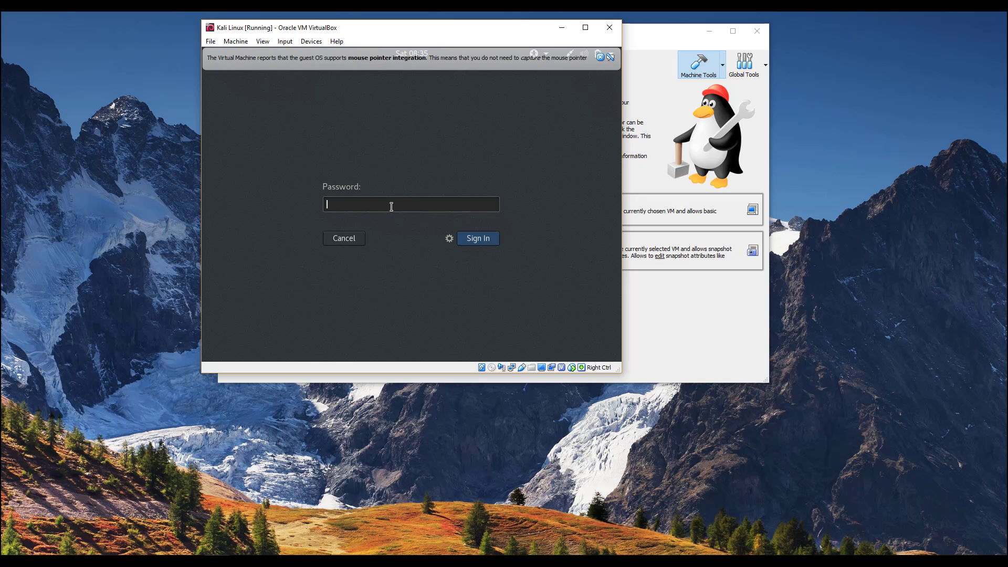
text(kali)
key(Return)
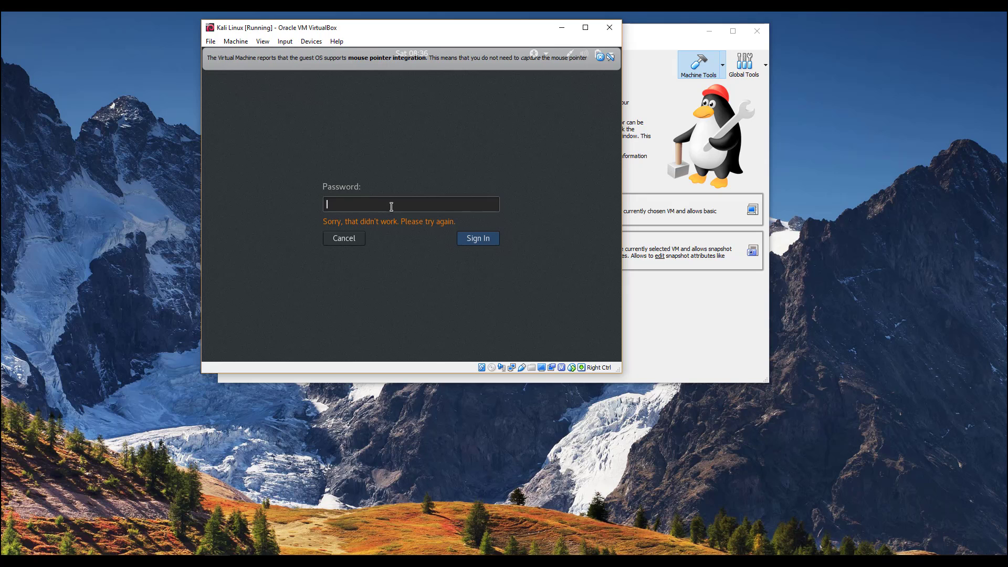
click(346, 240)
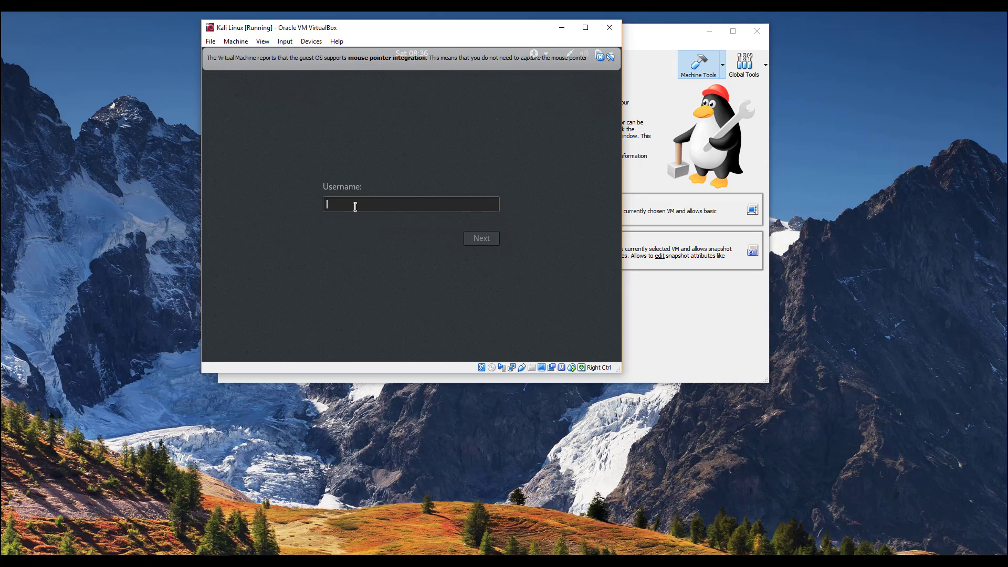
- Sign in as root with the root password and enlarge the VM window
text(root)
key(Return)
text(too)
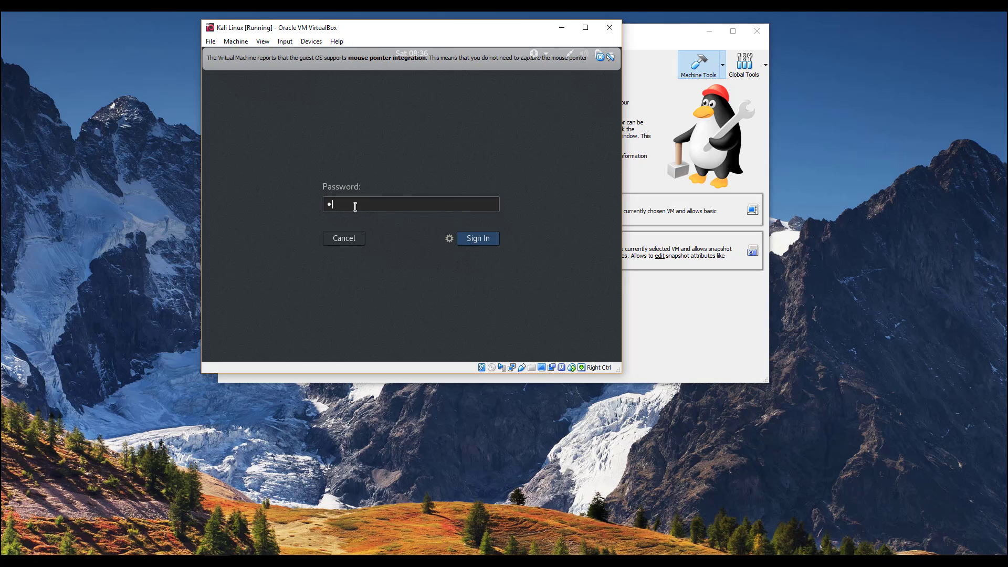
text(r)
key(Return)
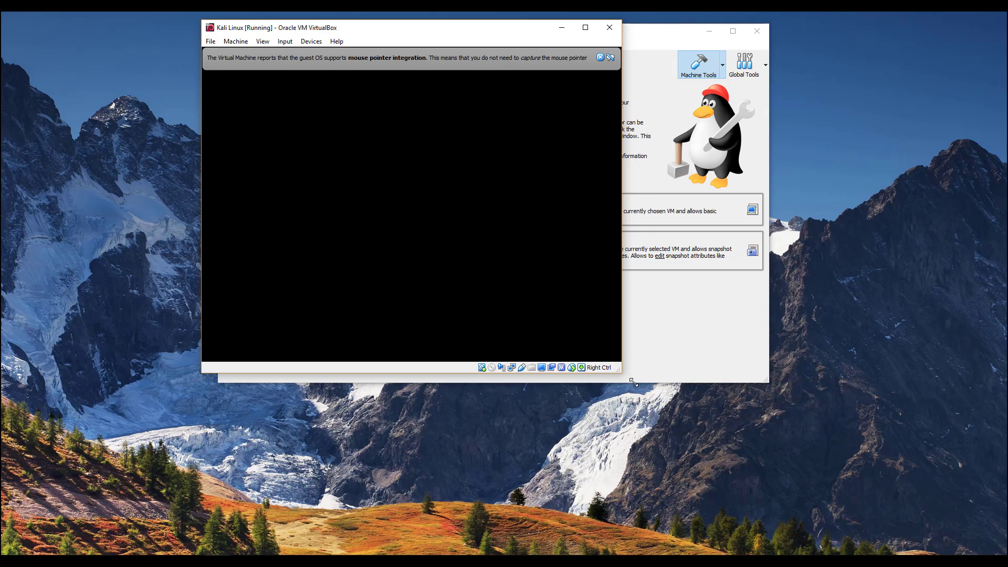
drag(630, 379, 766, 481)
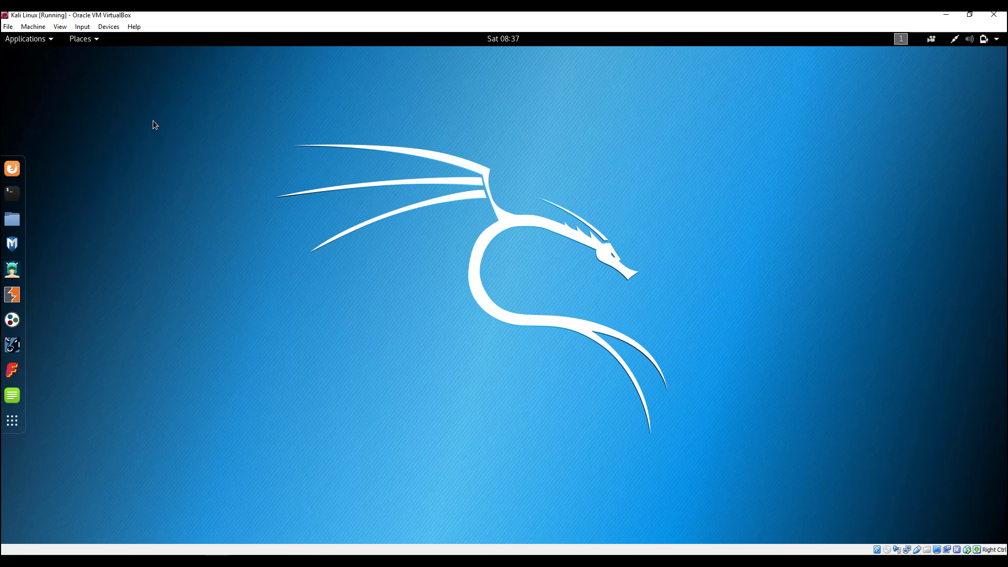
- Open the Kali Applications menu and browse down to the 11 - Forensics category
click(46, 41)
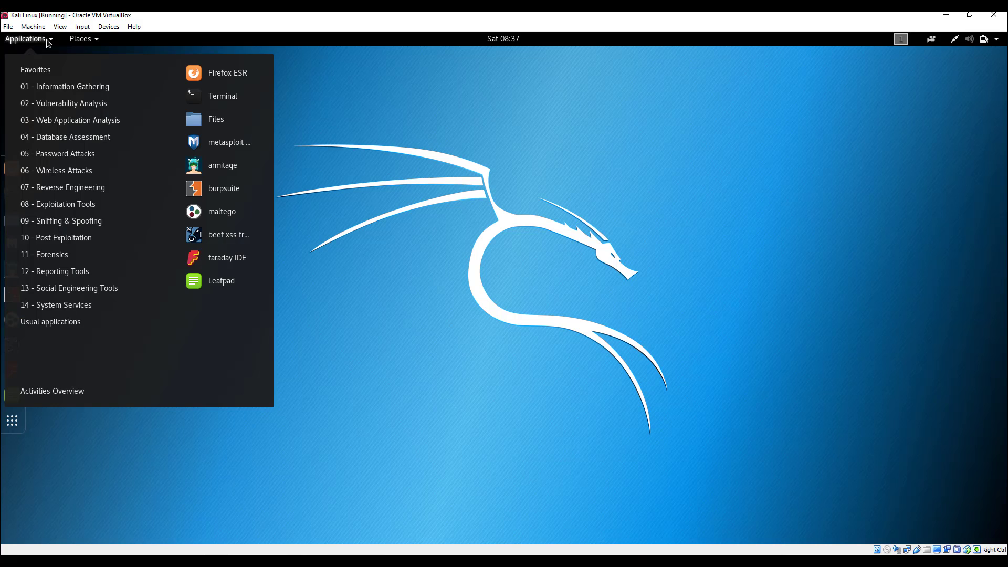
click(48, 42)
click(47, 42)
click(47, 42)
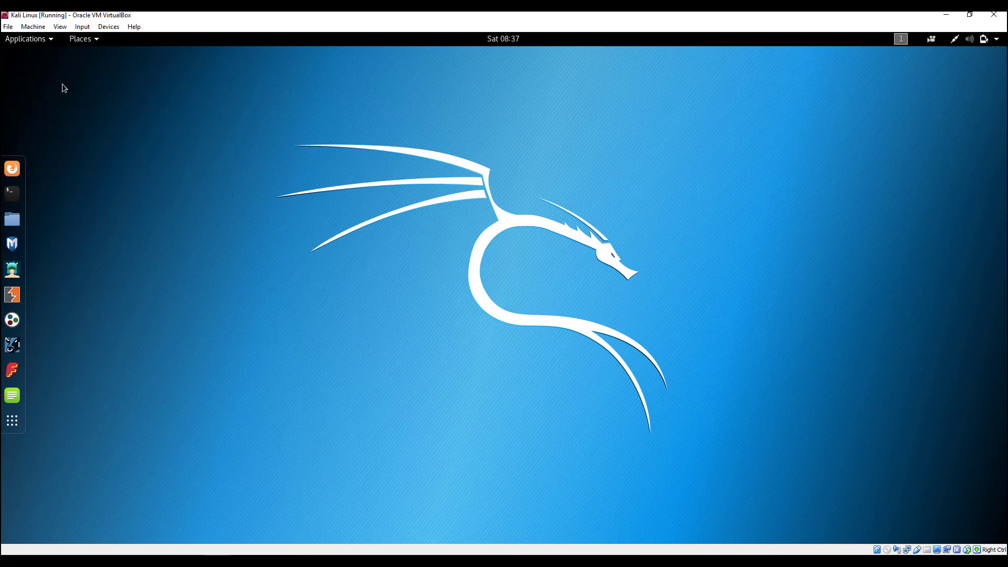
click(52, 42)
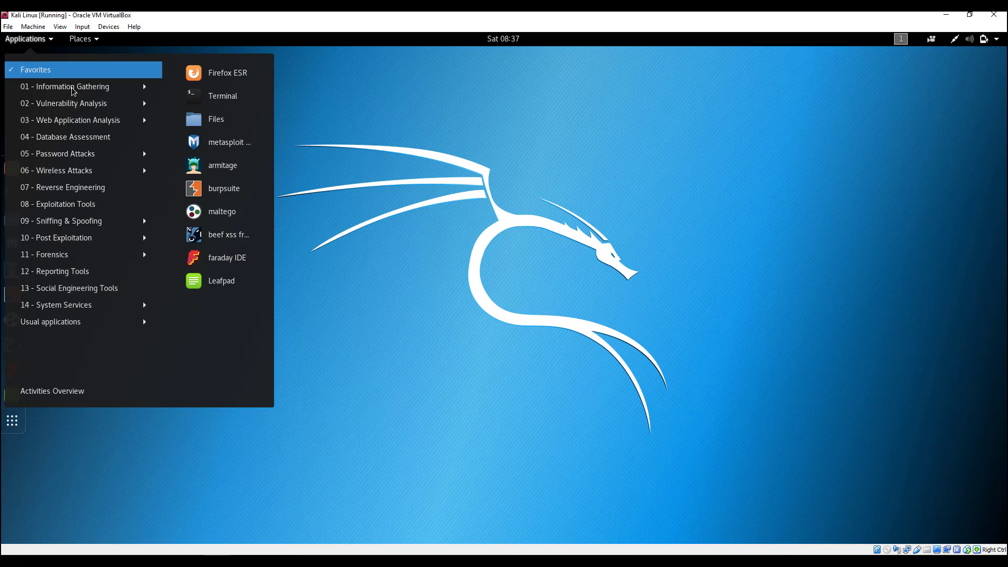
mouse_move(72, 89)
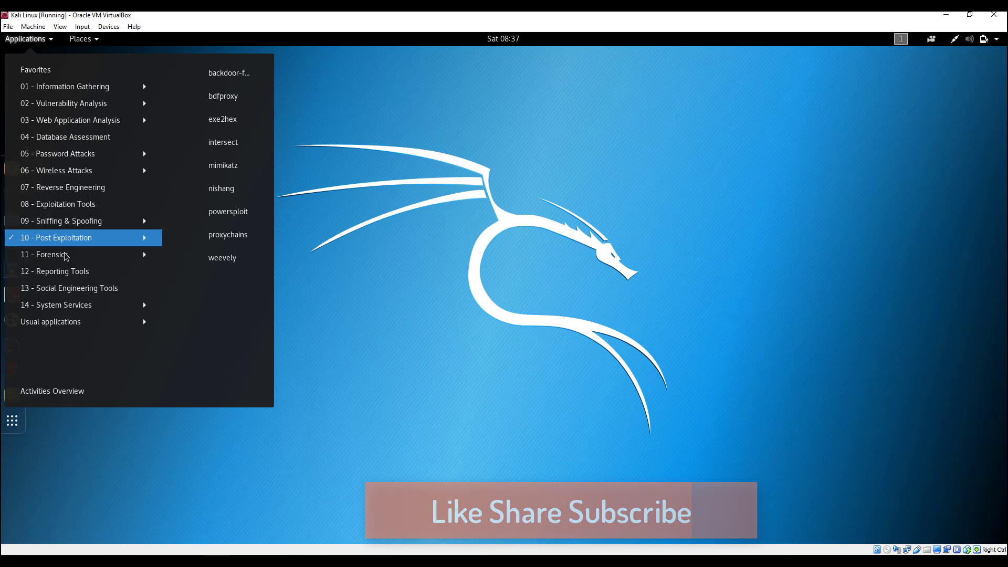
mouse_move(66, 255)
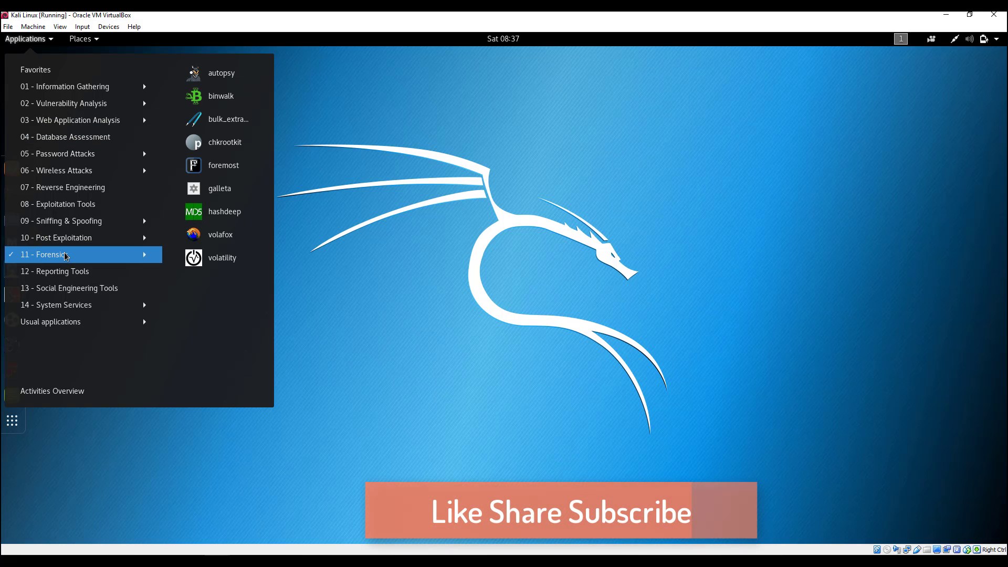